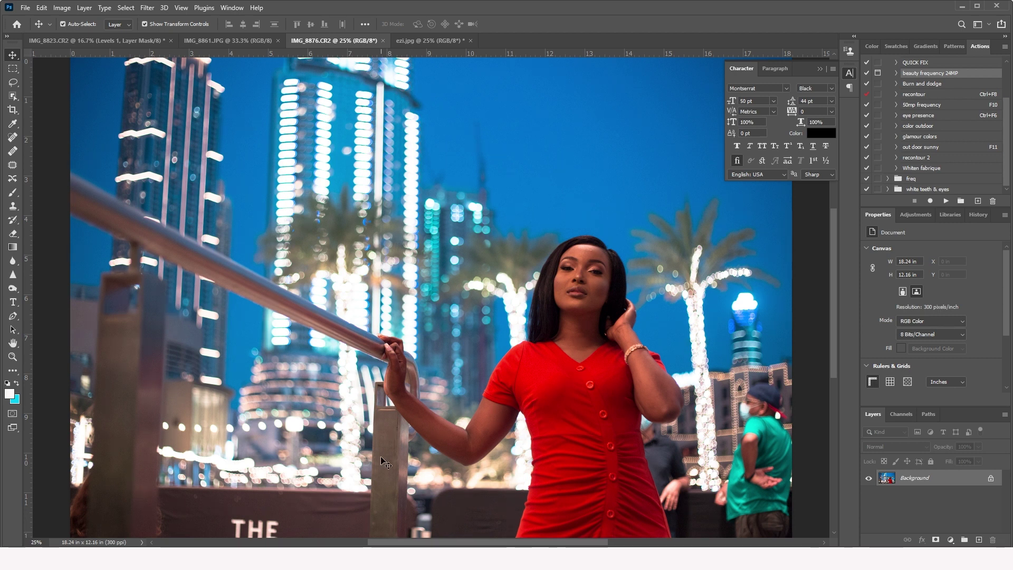
Step: Undock the Layers panel and float it over the canvas beside the woman's face
drag(601, 307, 475, 275)
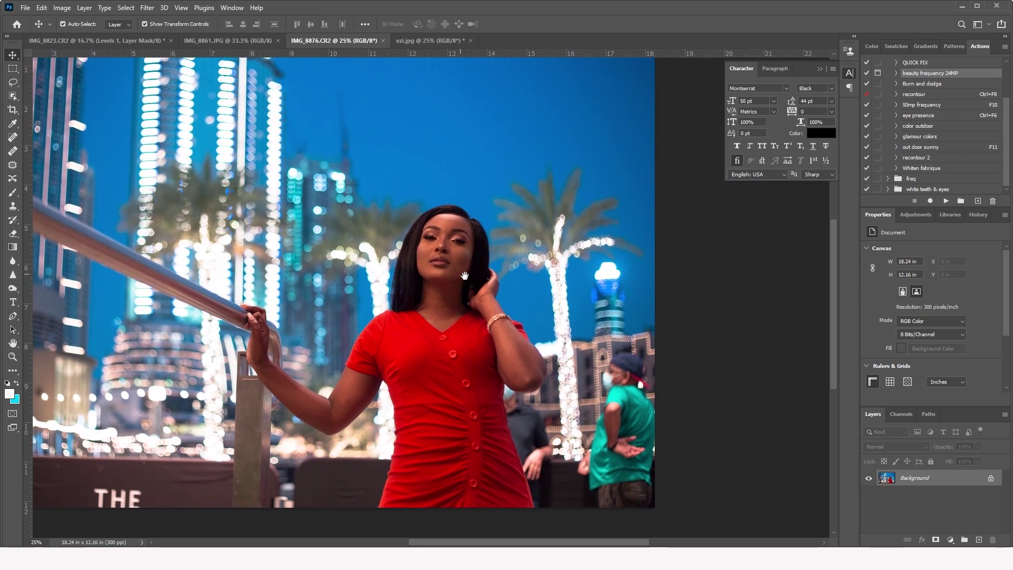
click(12, 357)
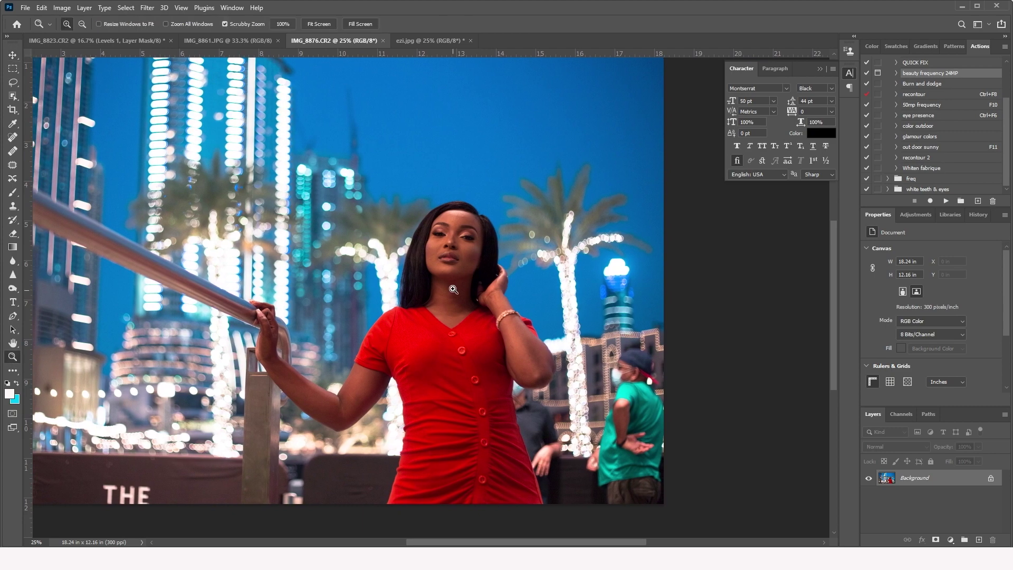
drag(454, 255, 543, 262)
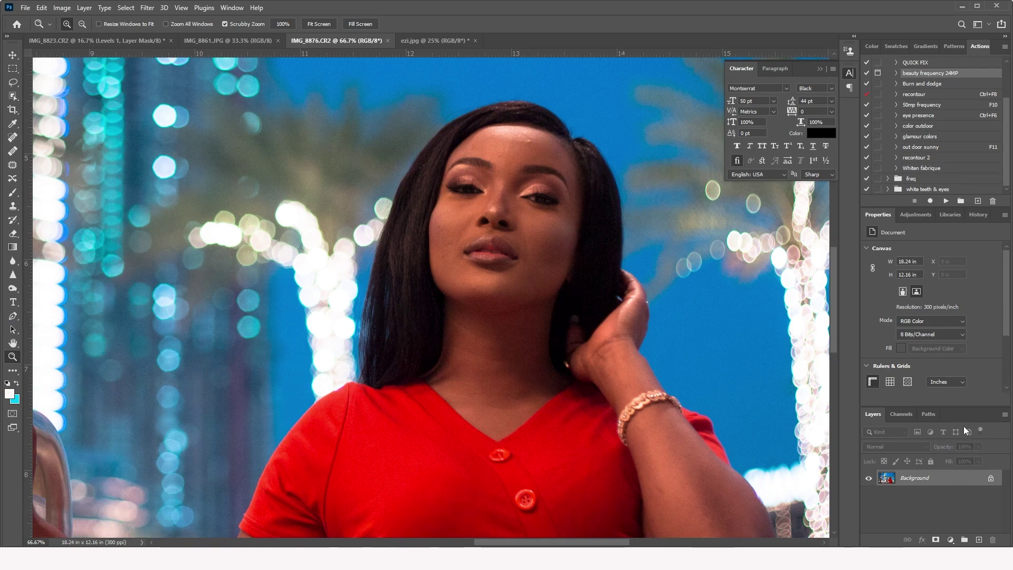
drag(967, 415, 764, 195)
Step: Duplicate the Background layer as "sharpen" and set the copy's blend mode to Linear Light
drag(743, 259, 750, 301)
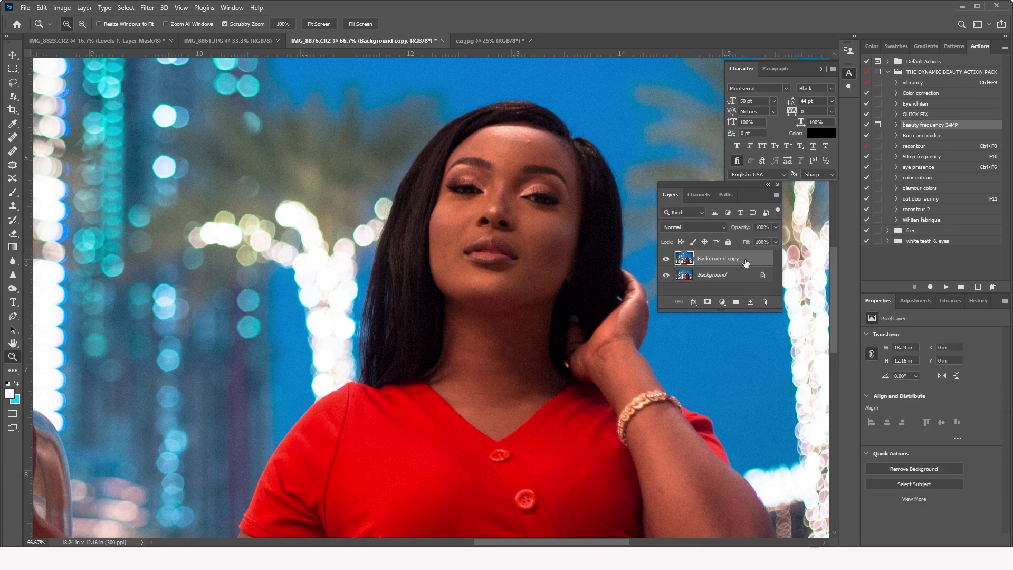
double_click(720, 258)
text(shar)
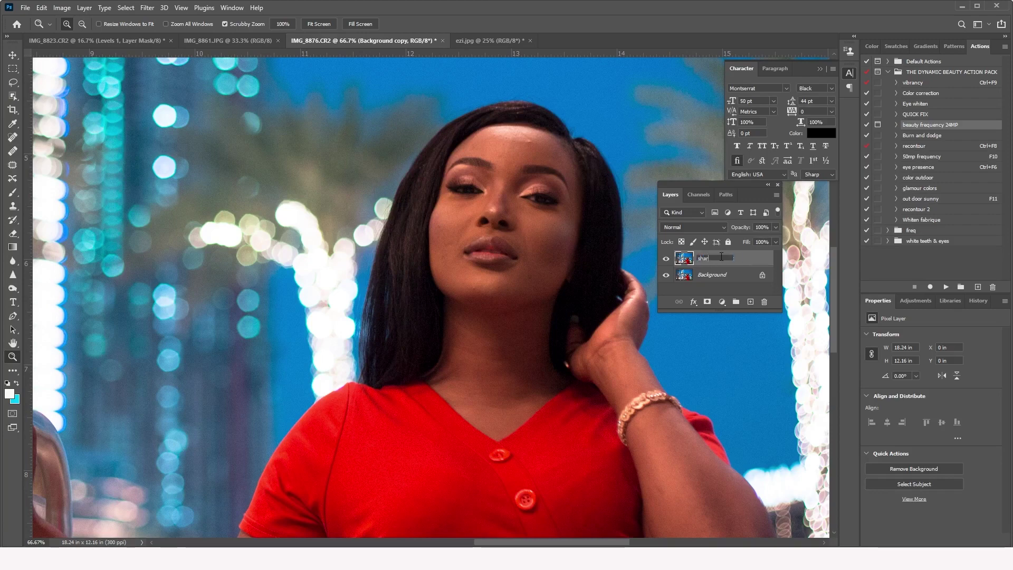
text(pen)
key(Return)
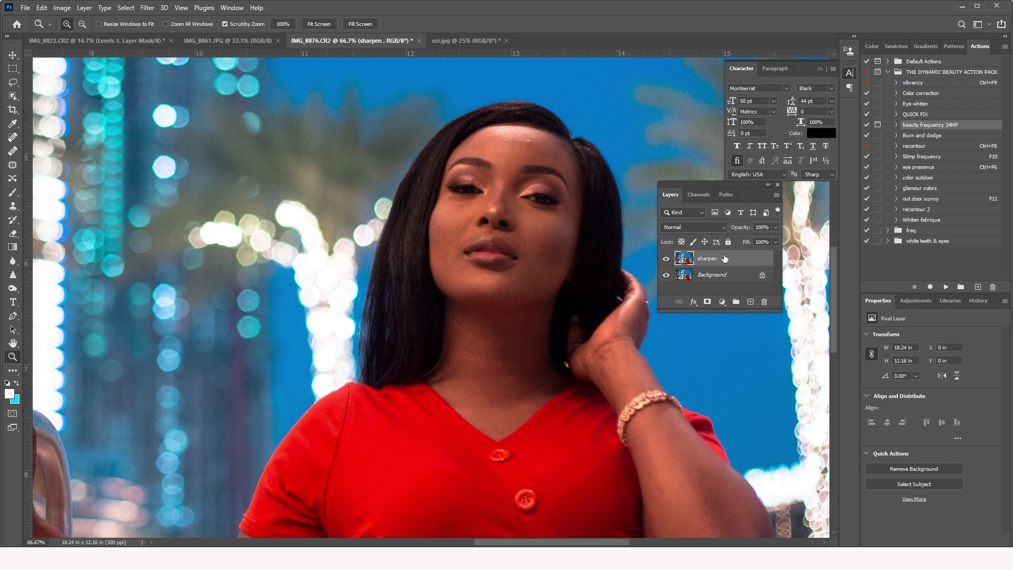
click(723, 226)
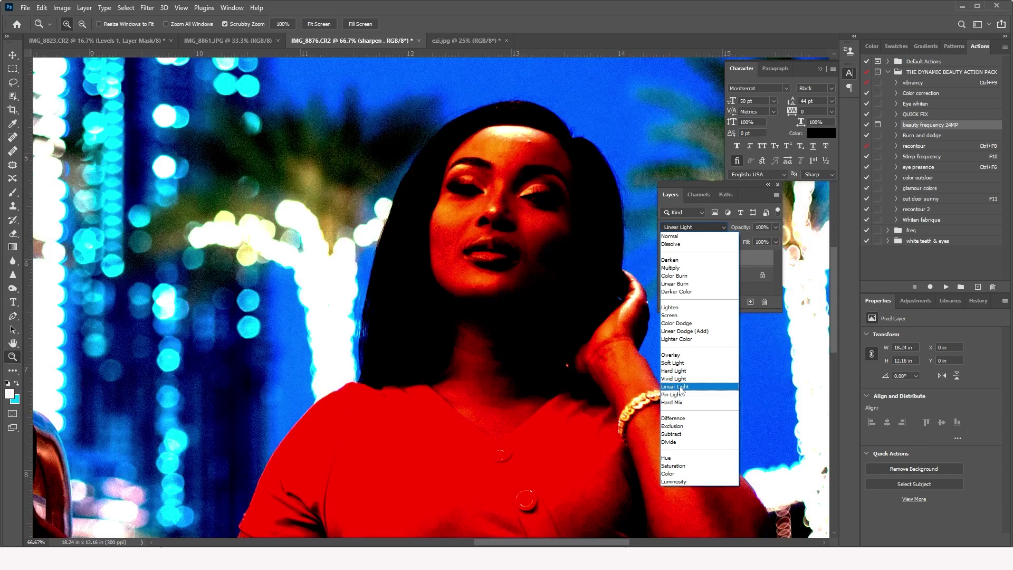
click(680, 387)
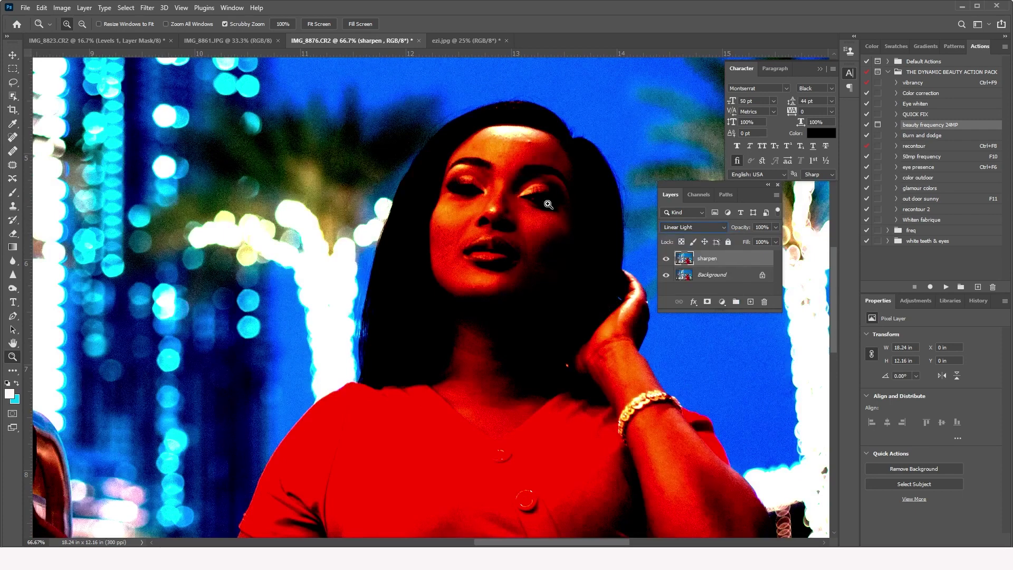
Step: Apply a High Pass filter with a small radius to the sharpen layer and compare the photo with and without it
click(147, 8)
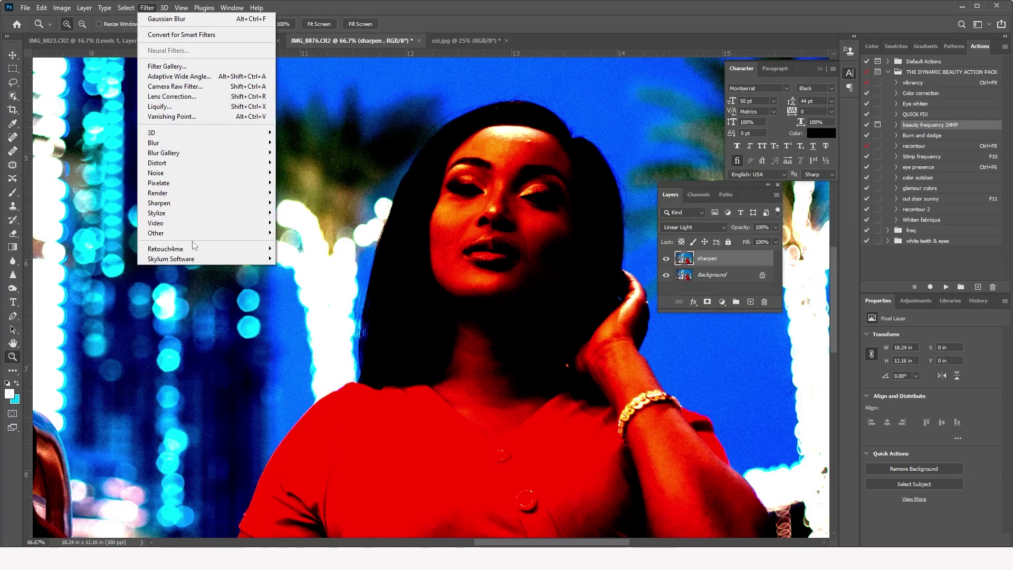
mouse_move(193, 238)
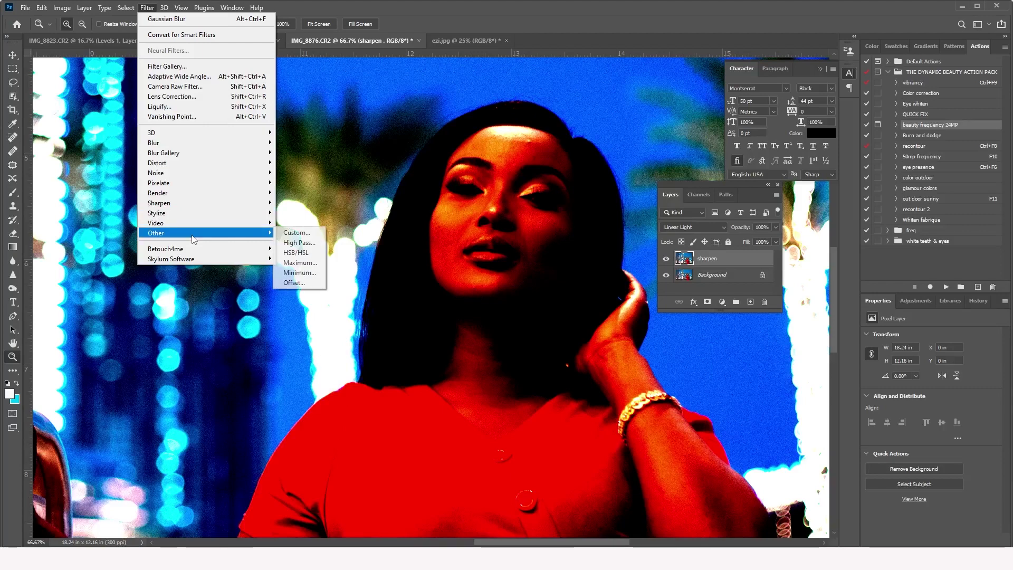
click(298, 243)
drag(488, 119, 259, 114)
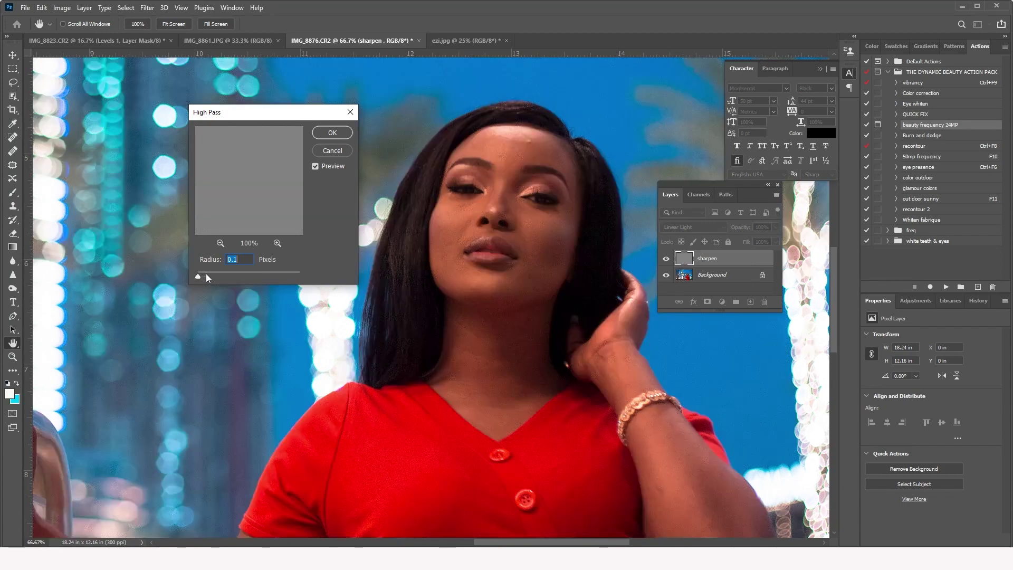
drag(205, 274, 213, 275)
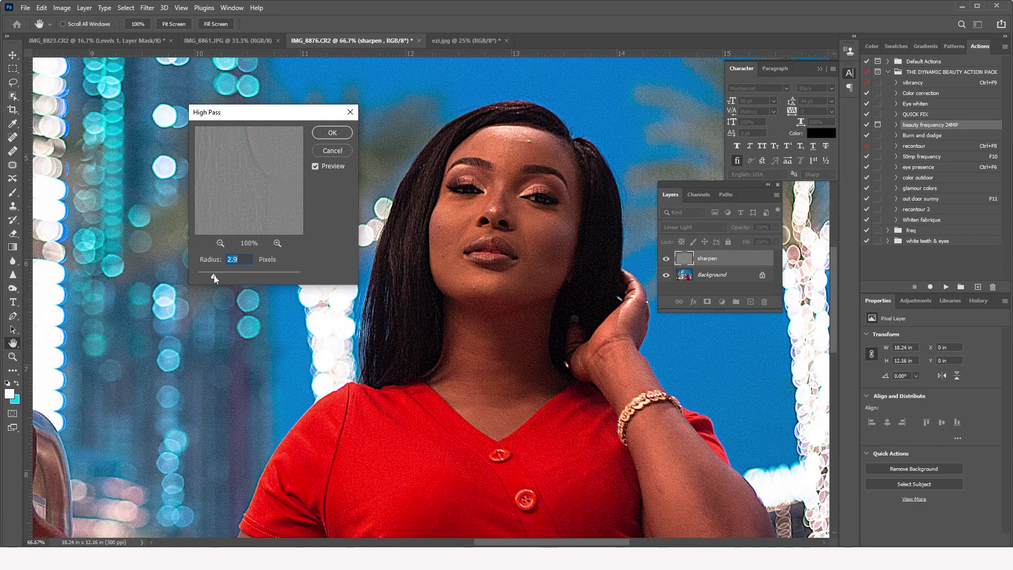
drag(214, 279, 206, 279)
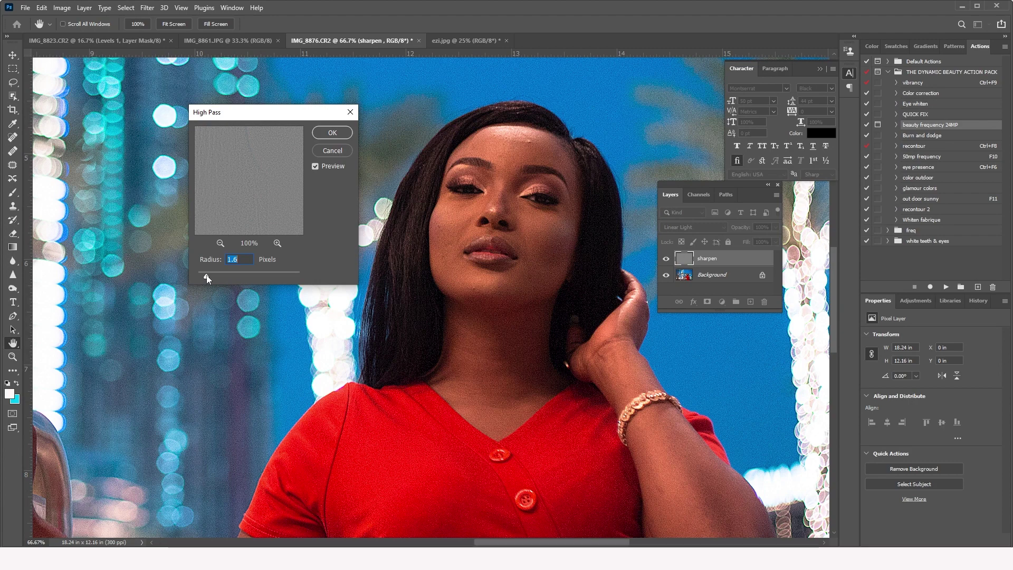
drag(207, 278, 205, 279)
click(329, 133)
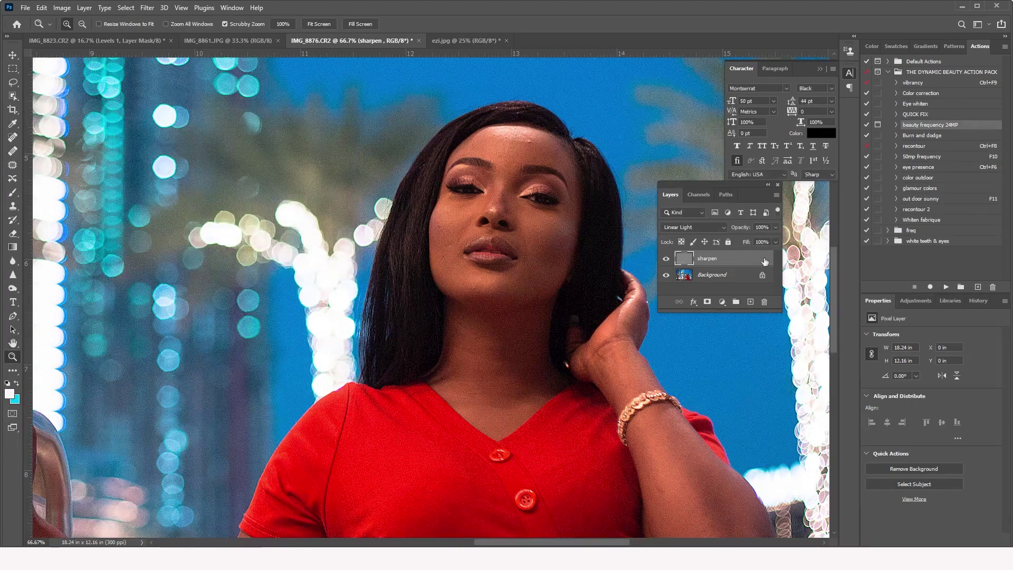
click(666, 259)
click(666, 258)
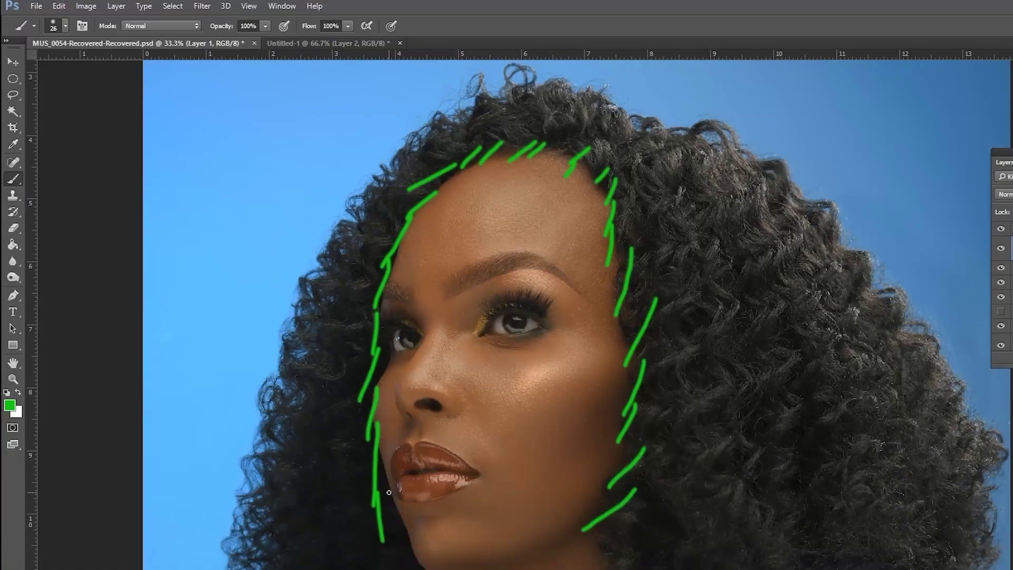
Step: Mark the cheekbone, nose bridge, eye outlines and temple with green brush strokes on Layer 1 of MUS_0054-Recovered-Recovered.psd
drag(633, 396, 453, 475)
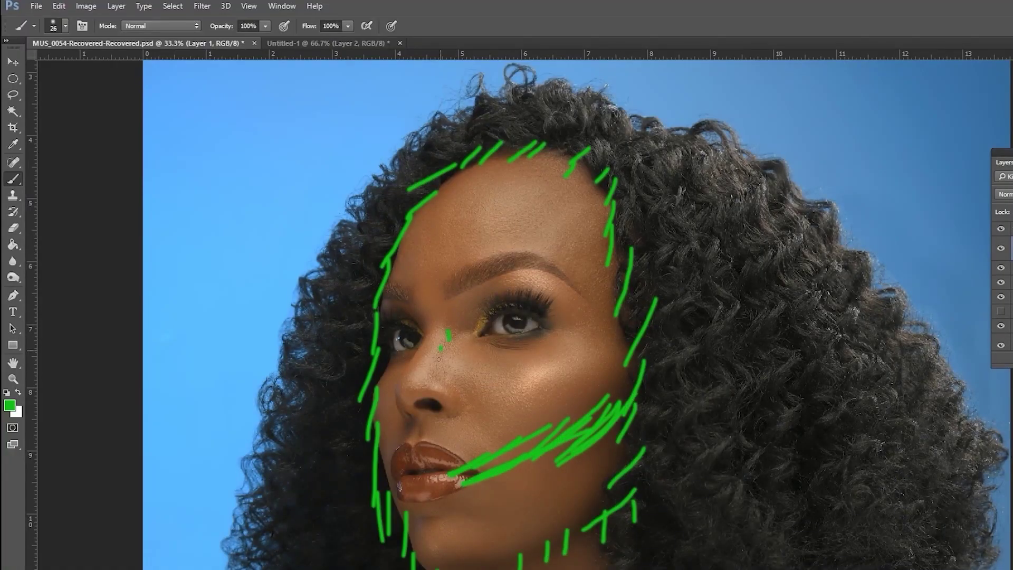
drag(438, 360, 424, 379)
drag(482, 330, 563, 328)
drag(485, 334, 549, 330)
drag(385, 323, 422, 338)
drag(395, 353, 411, 350)
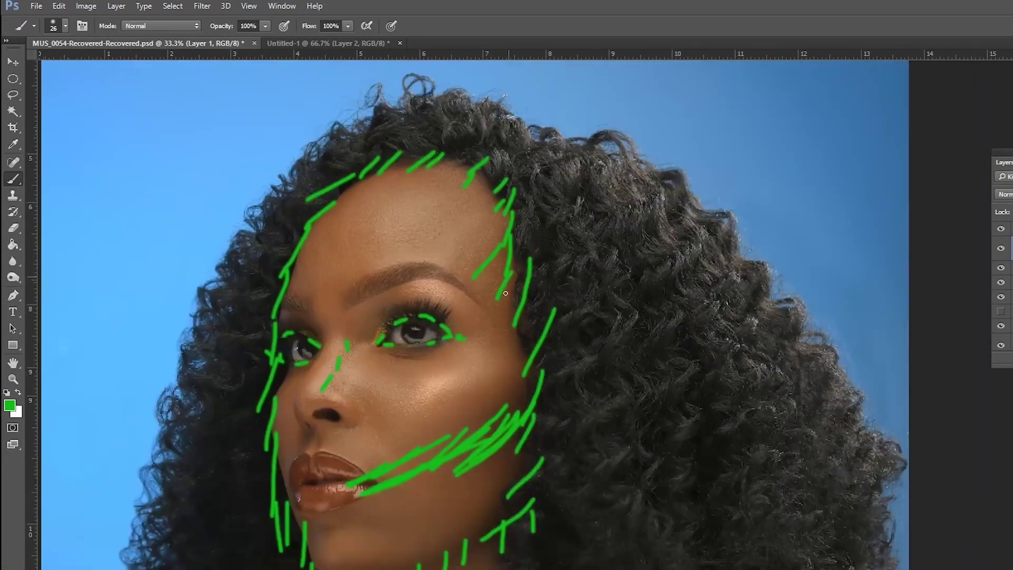
drag(502, 357, 452, 411)
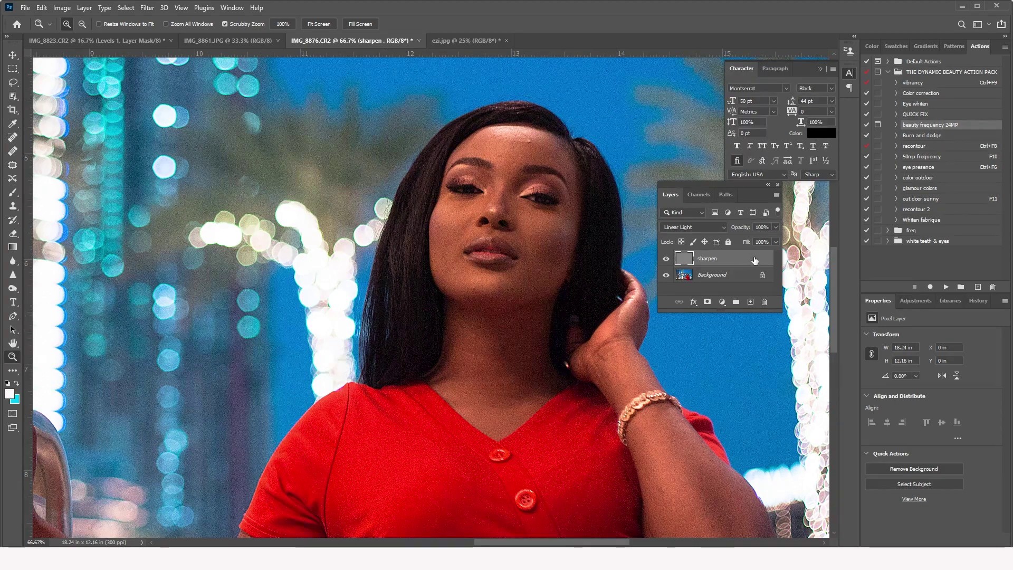
Step: Delete the sharpen layer from the IMG_8876.CR2 document
drag(756, 260, 764, 301)
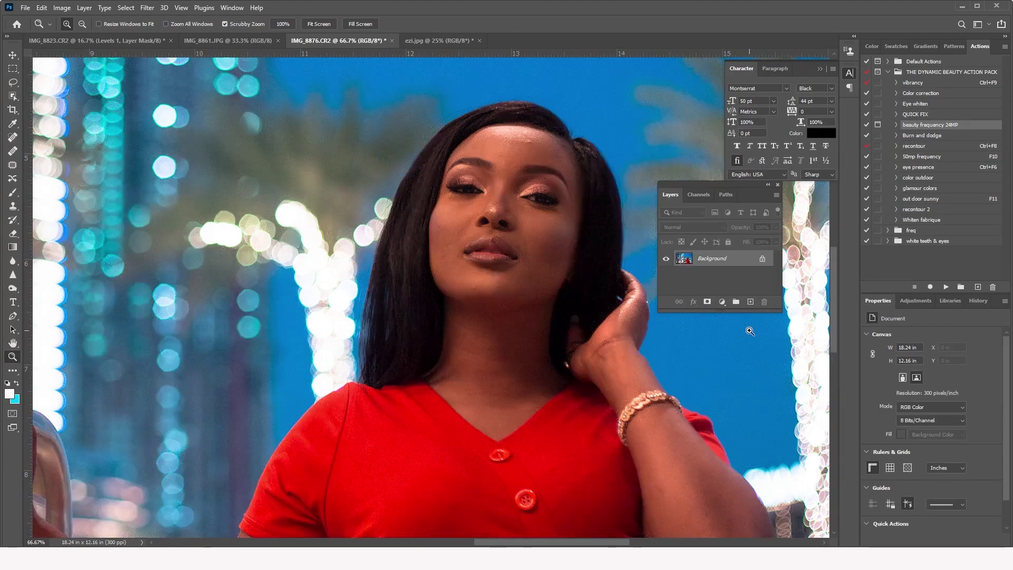
Step: Duplicate the Background layer twice, naming the first copy "lower" and the copy above it "upper"
drag(743, 262, 750, 302)
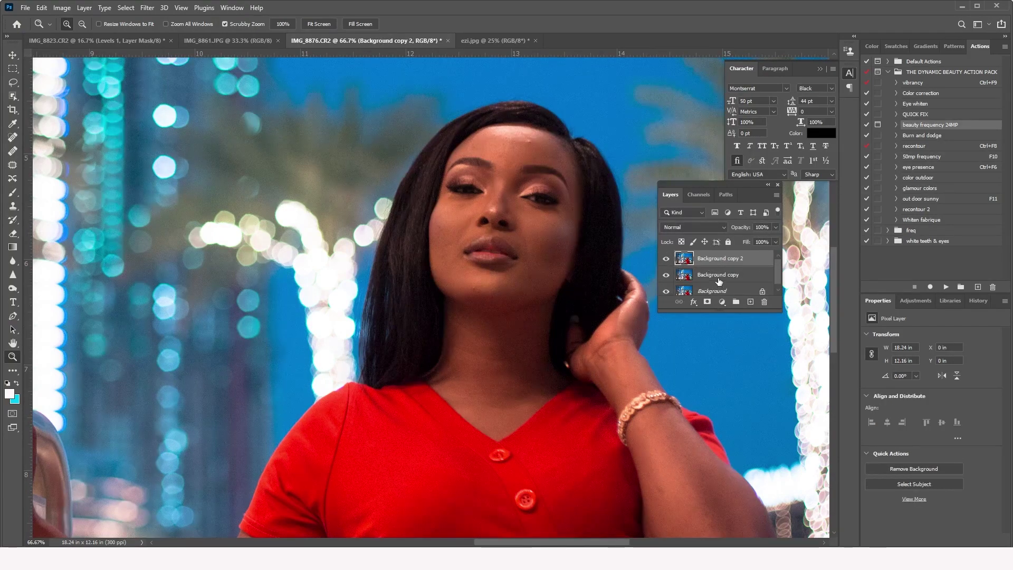
double_click(719, 274)
key(BackSpace)
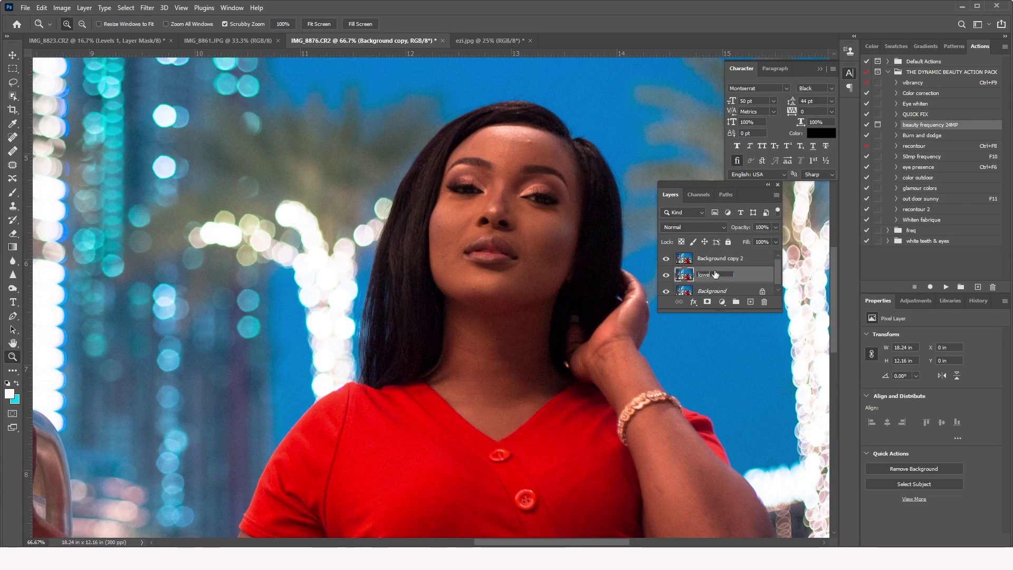
text(lower)
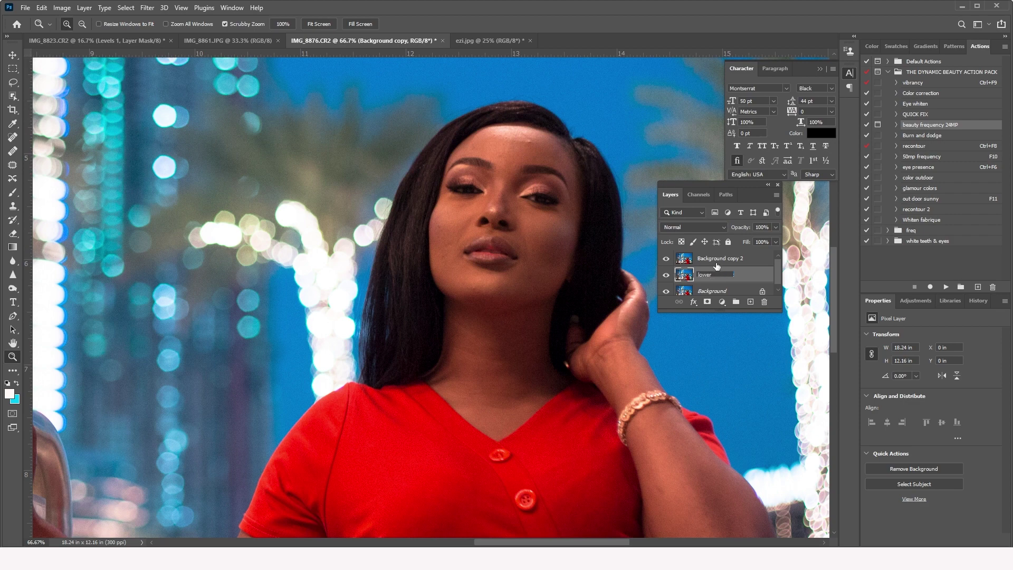
double_click(716, 259)
text(u)
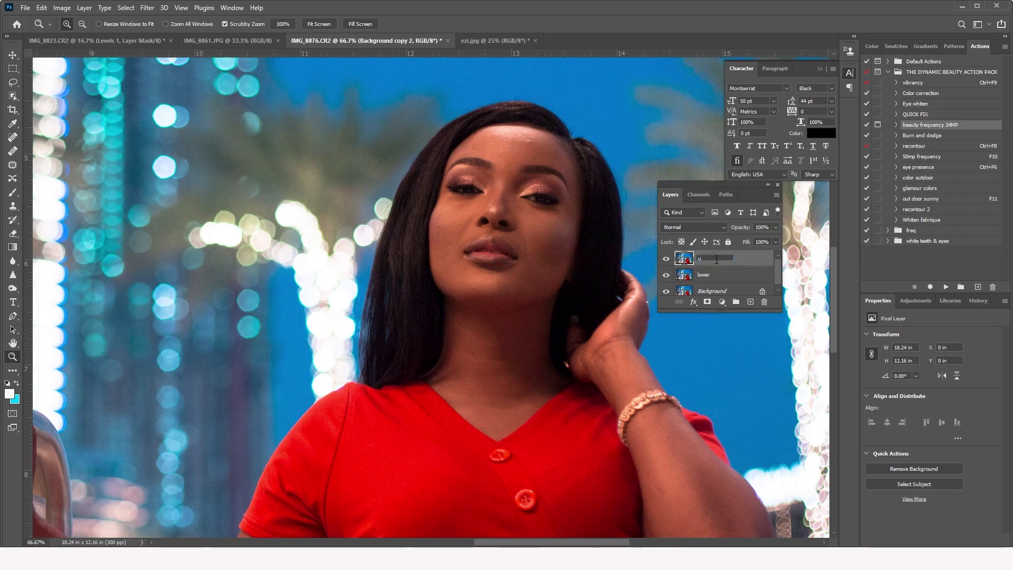
text(pper)
Step: Hide the upper layer and apply a Gaussian Blur with a 1.3-pixel radius to the lower layer
click(749, 270)
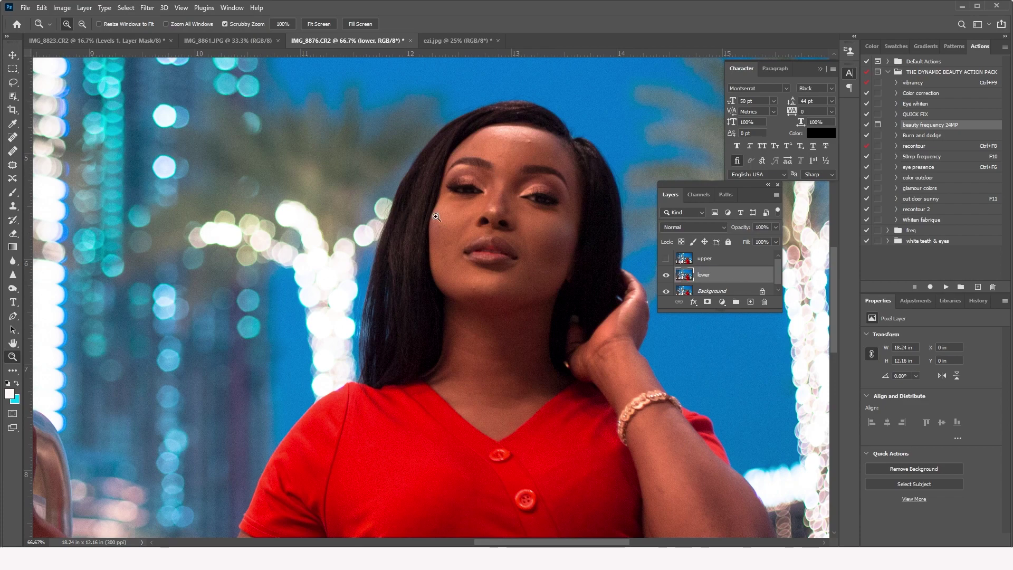
drag(436, 216, 400, 179)
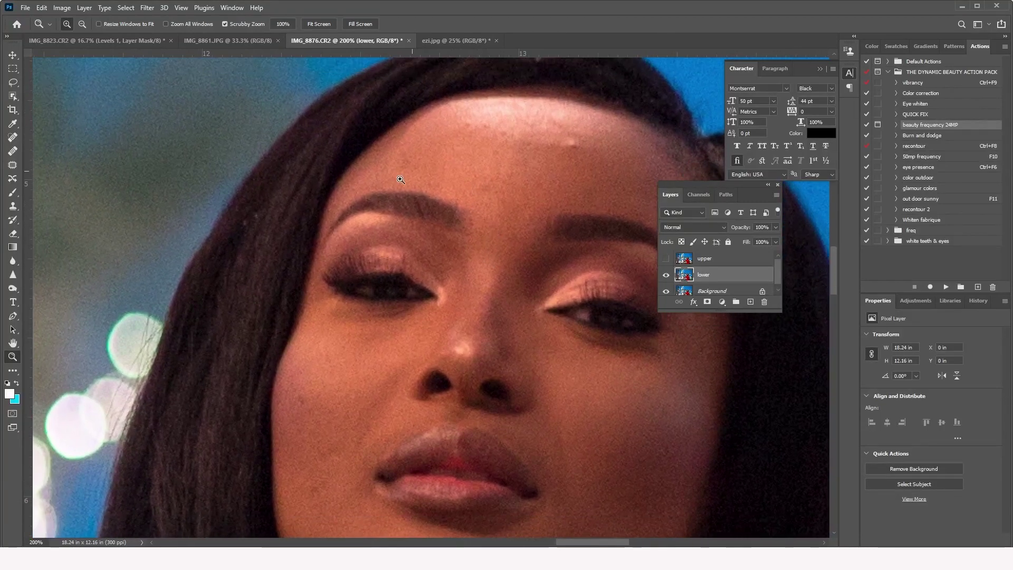
click(148, 10)
mouse_move(174, 143)
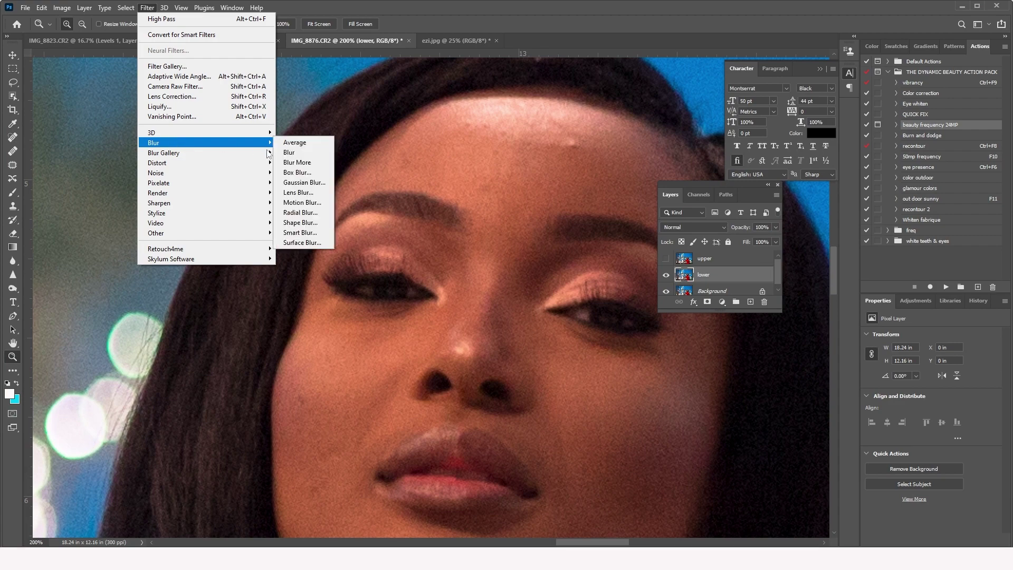
click(304, 183)
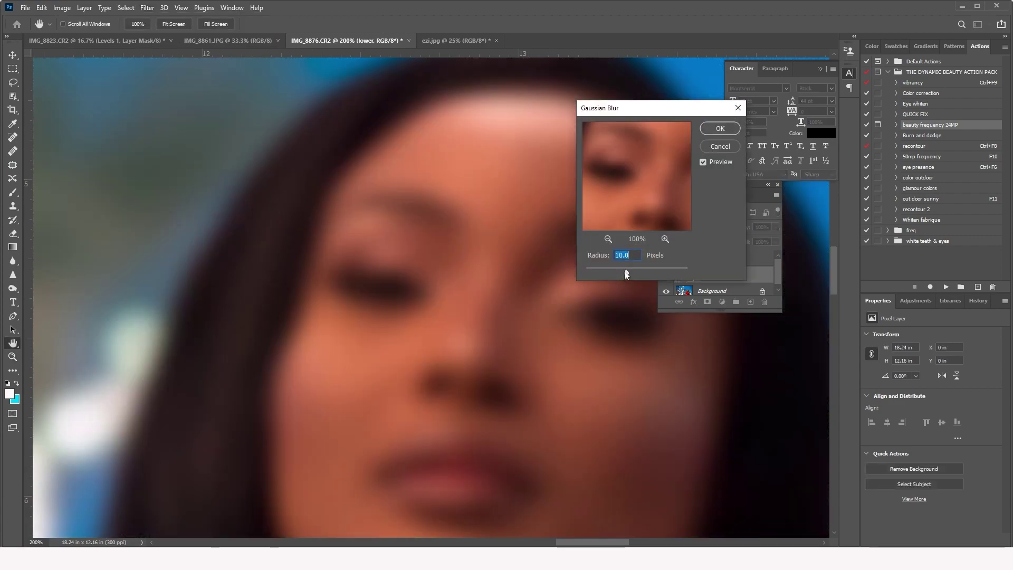
drag(626, 273, 582, 274)
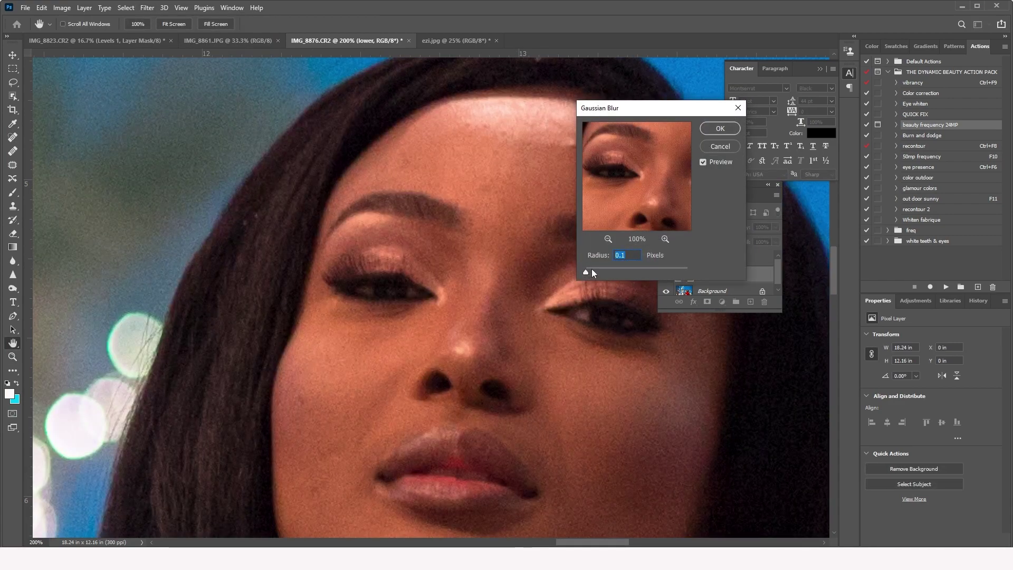
click(593, 272)
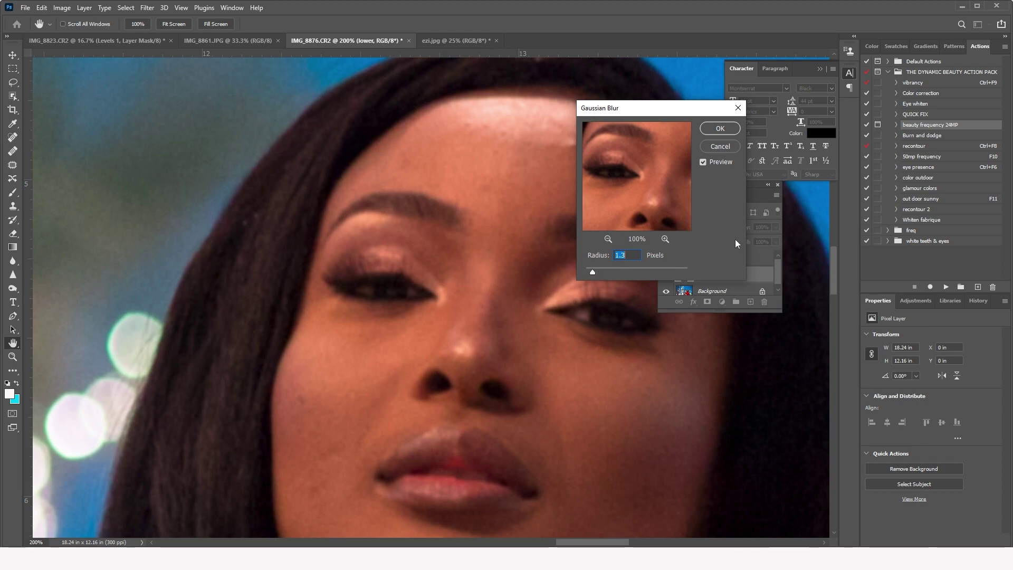
click(710, 128)
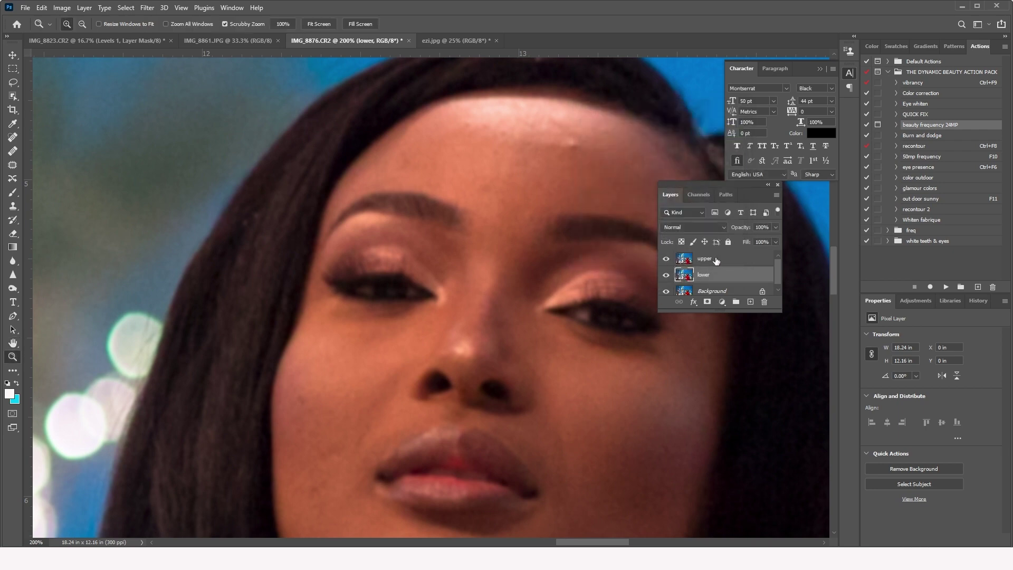
Step: Apply the lower layer to the upper layer with Apply Image, using Subtract blending, scale 2 and offset 128
click(716, 259)
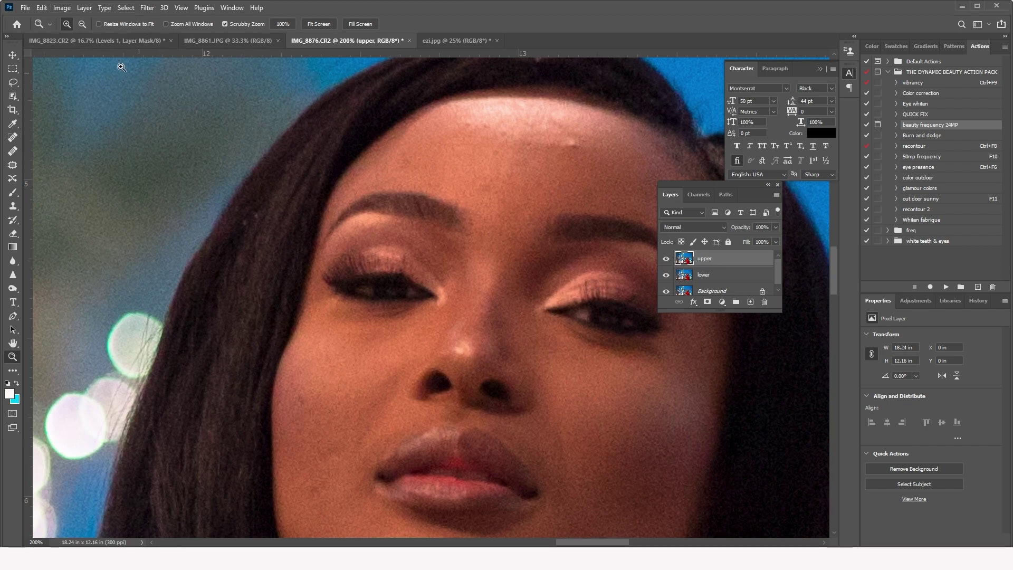
click(62, 7)
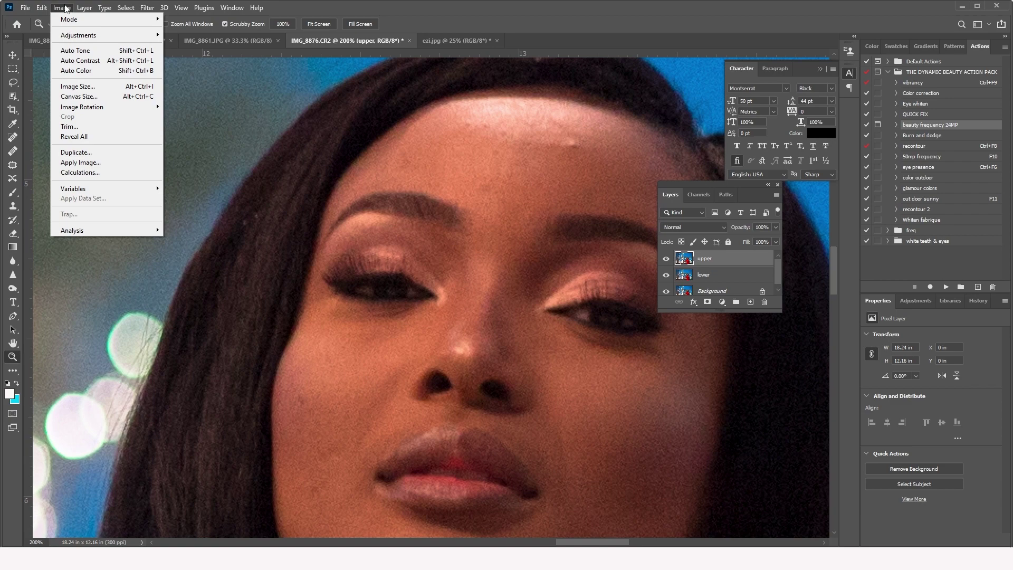
click(109, 163)
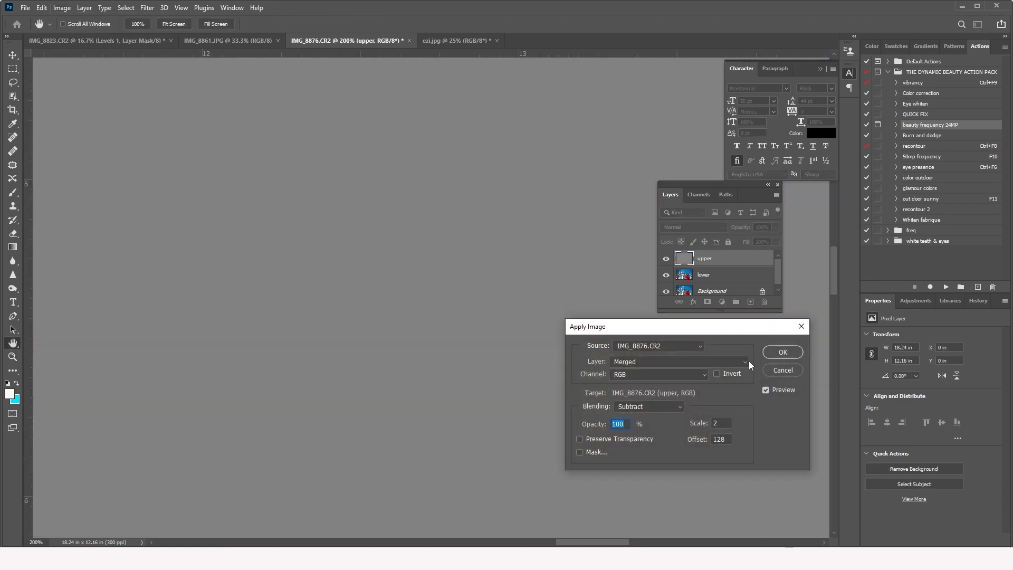
click(743, 361)
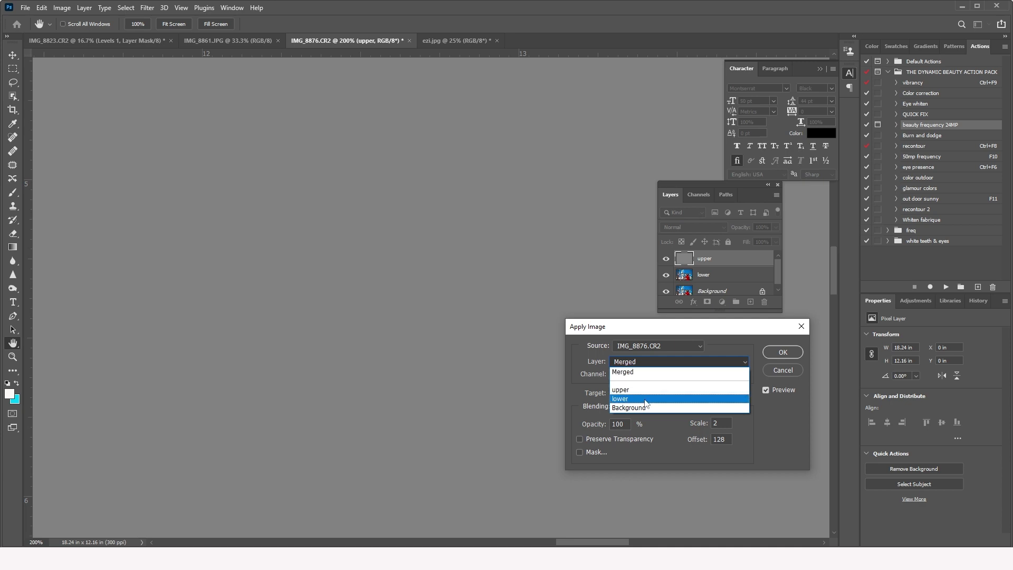
click(645, 399)
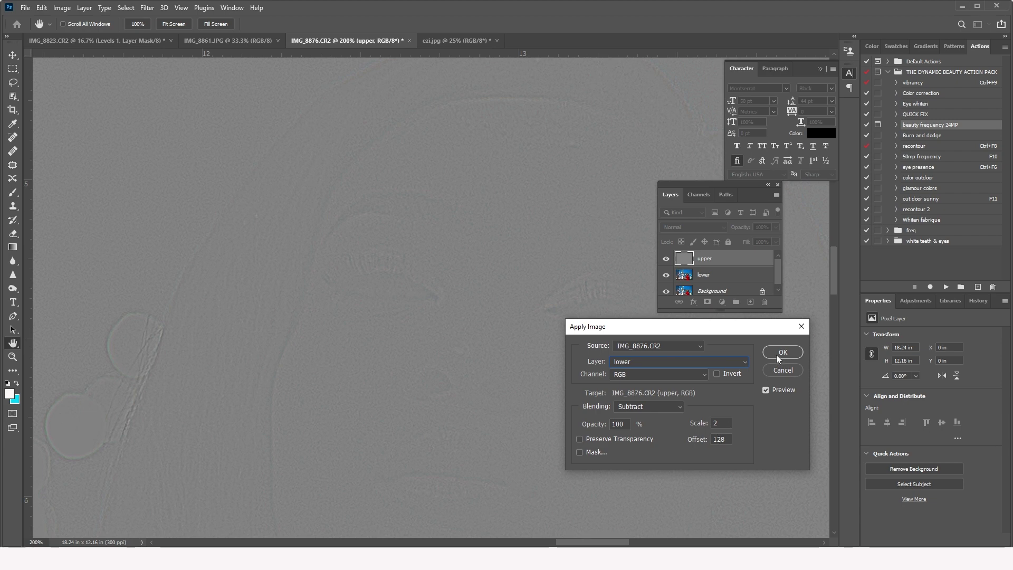
click(675, 408)
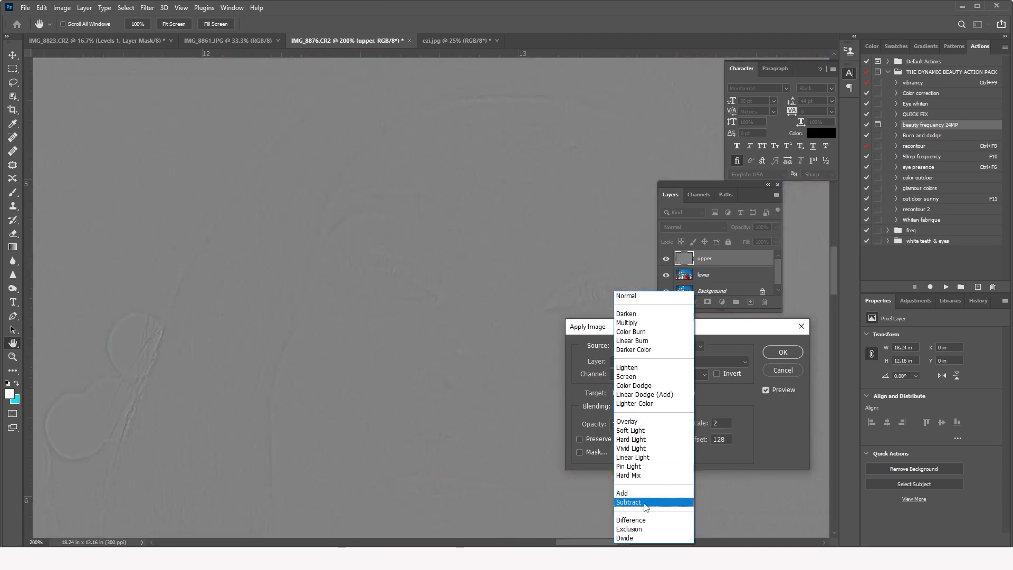
click(645, 504)
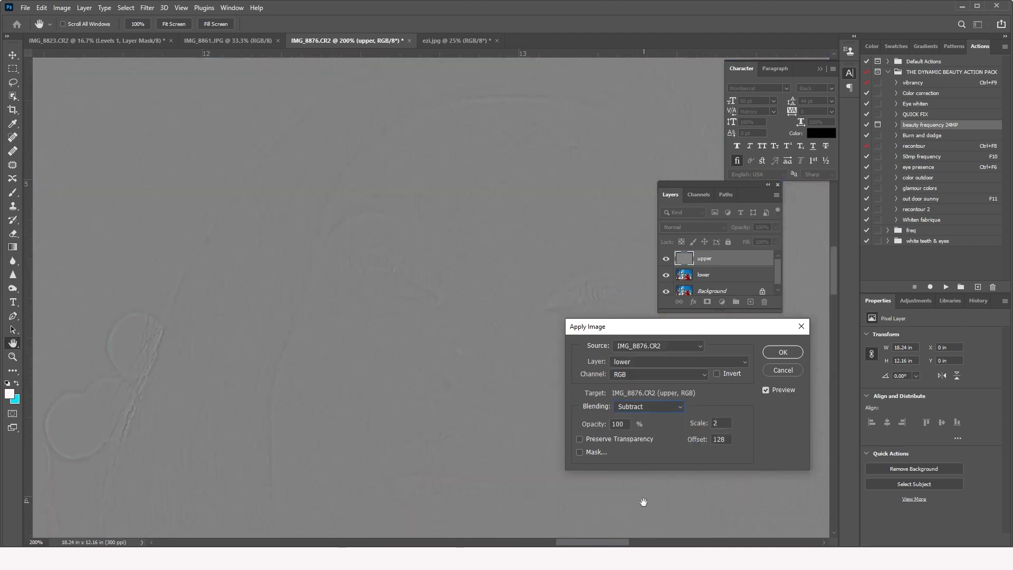
click(784, 353)
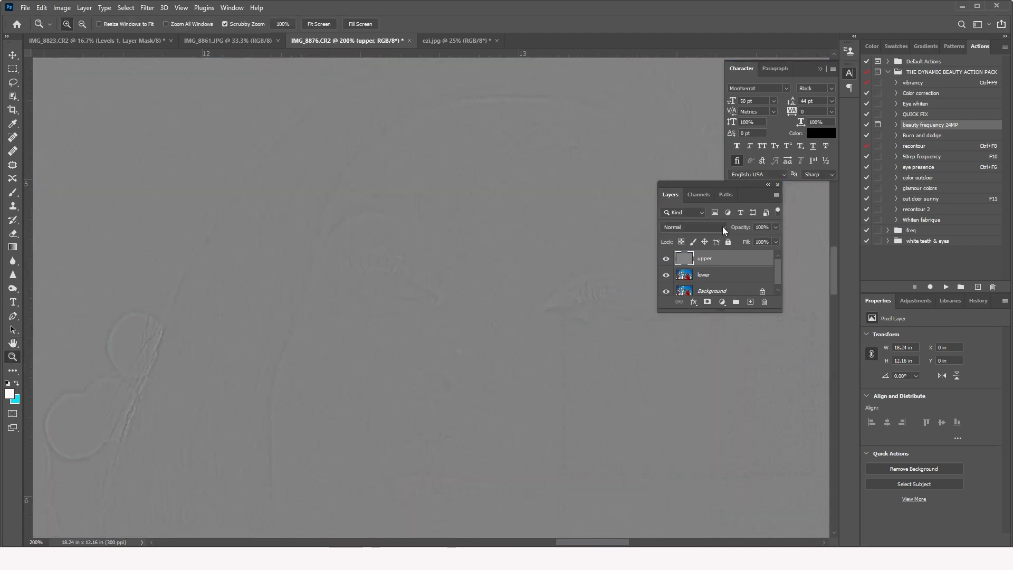
Step: Set the upper layer's blend mode to Linear Light and delete the lower layer
click(723, 226)
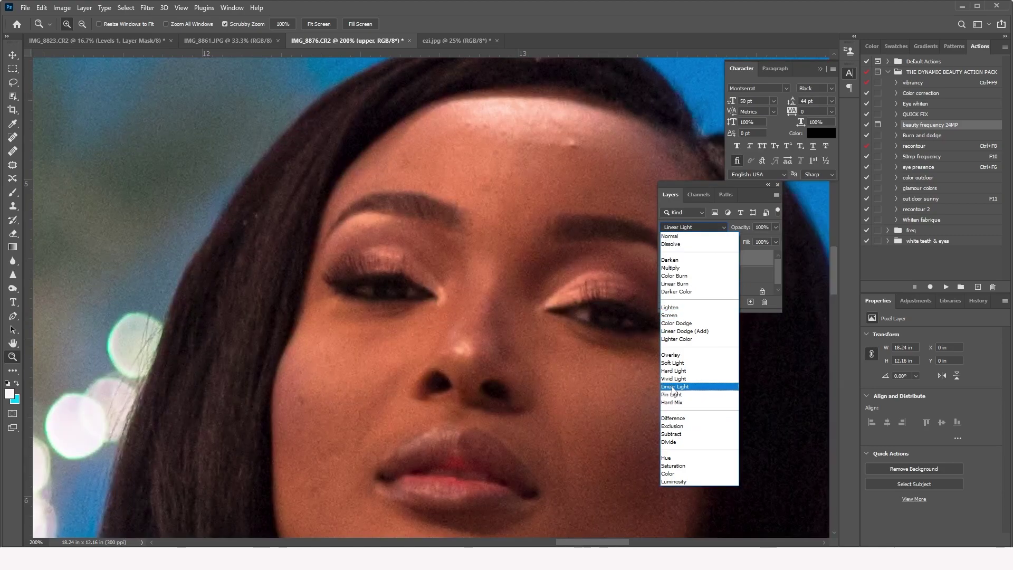
click(673, 388)
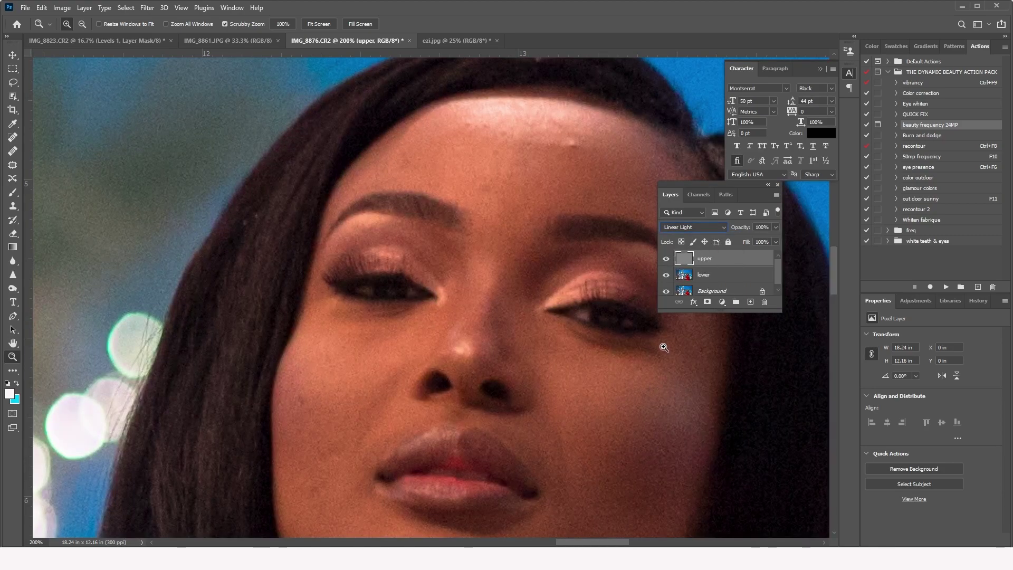
click(665, 274)
drag(737, 275, 765, 302)
Step: Compare the portrait with and without the upper texture layer, both at full-figure distance and close up on the face
drag(518, 263, 442, 245)
alt+click(423, 232)
alt+click(423, 232)
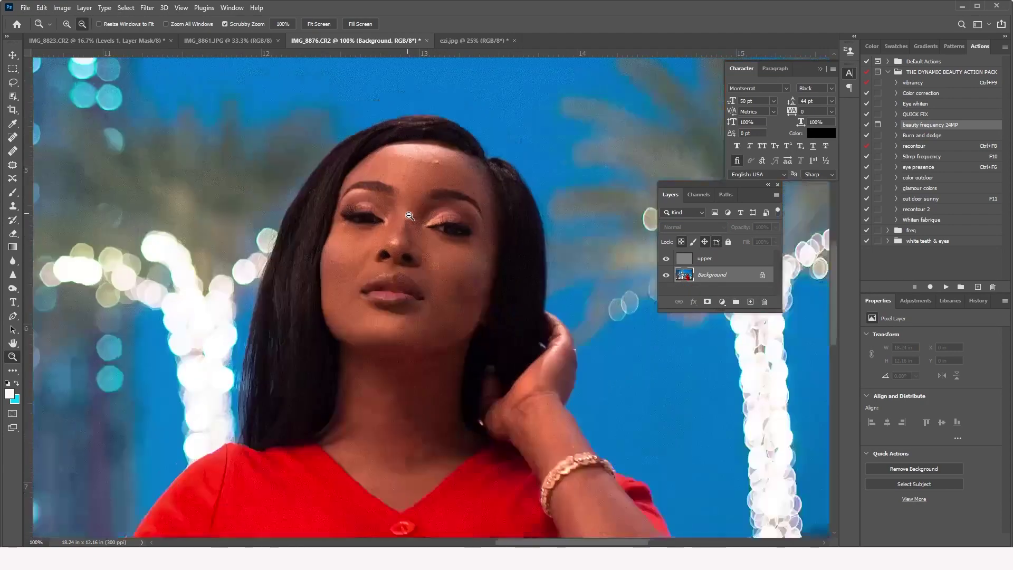
click(667, 259)
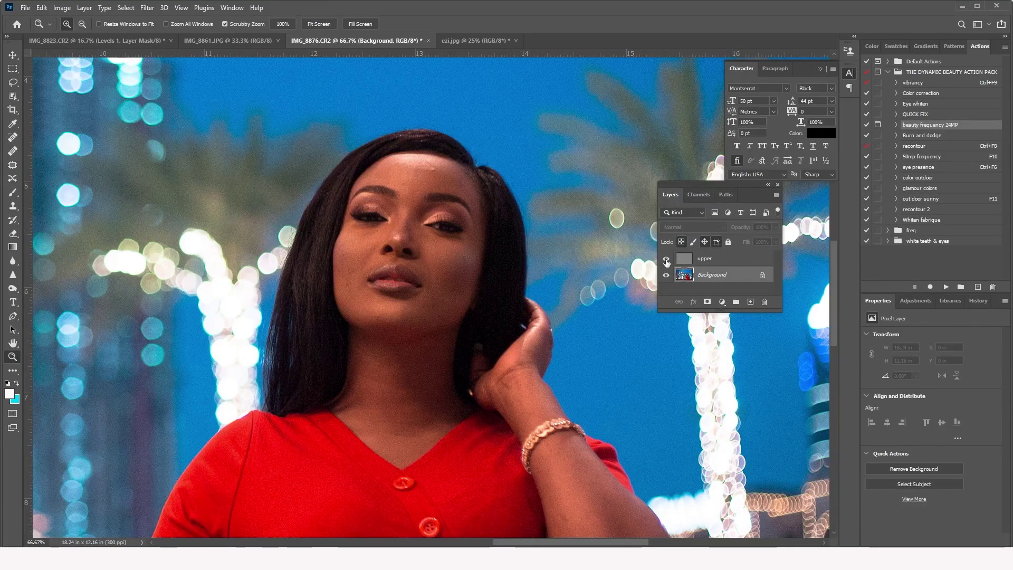
click(479, 230)
click(480, 233)
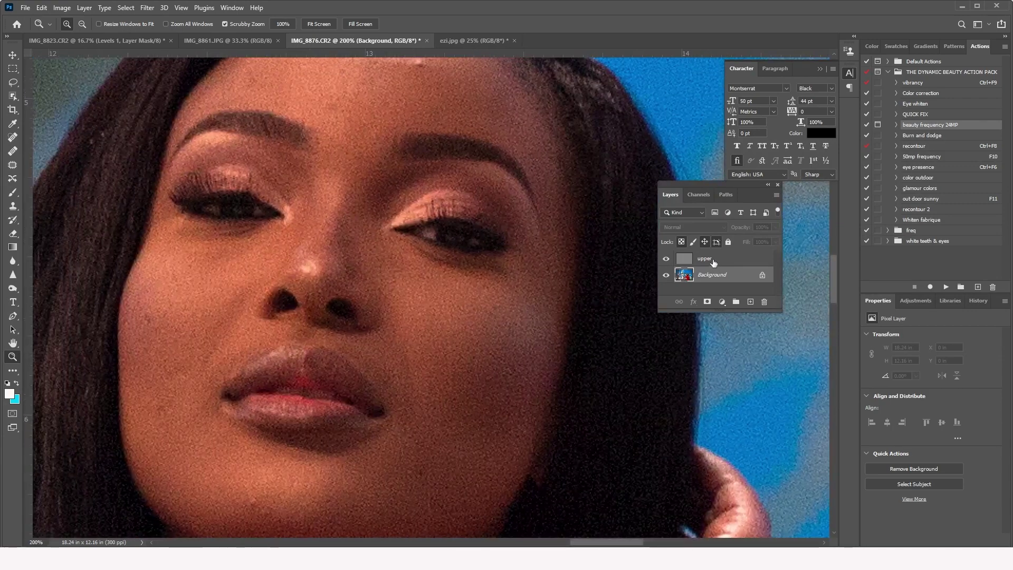
Step: Duplicate the upper layer and put both texture layers into one group
click(714, 262)
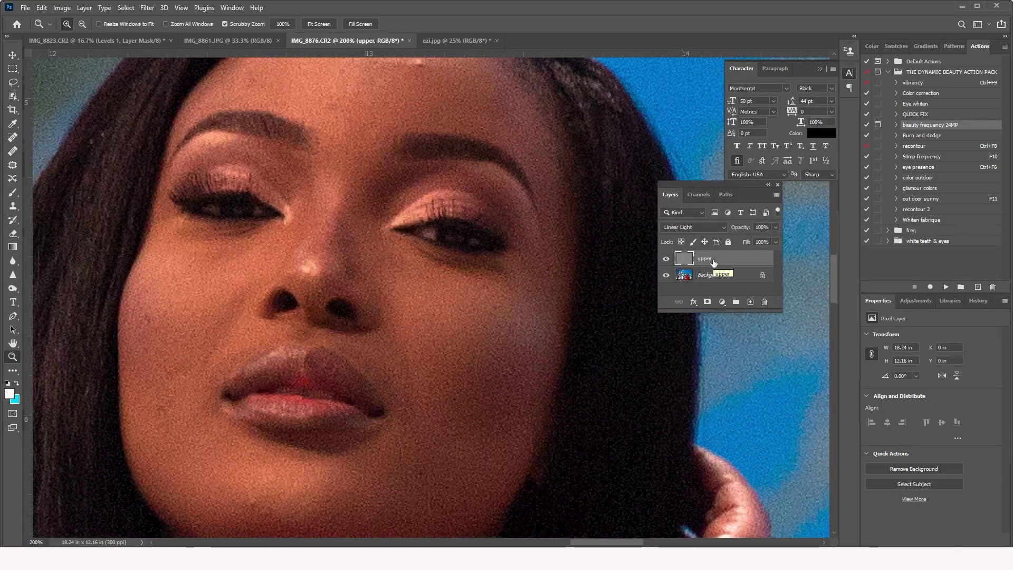
drag(714, 262, 751, 302)
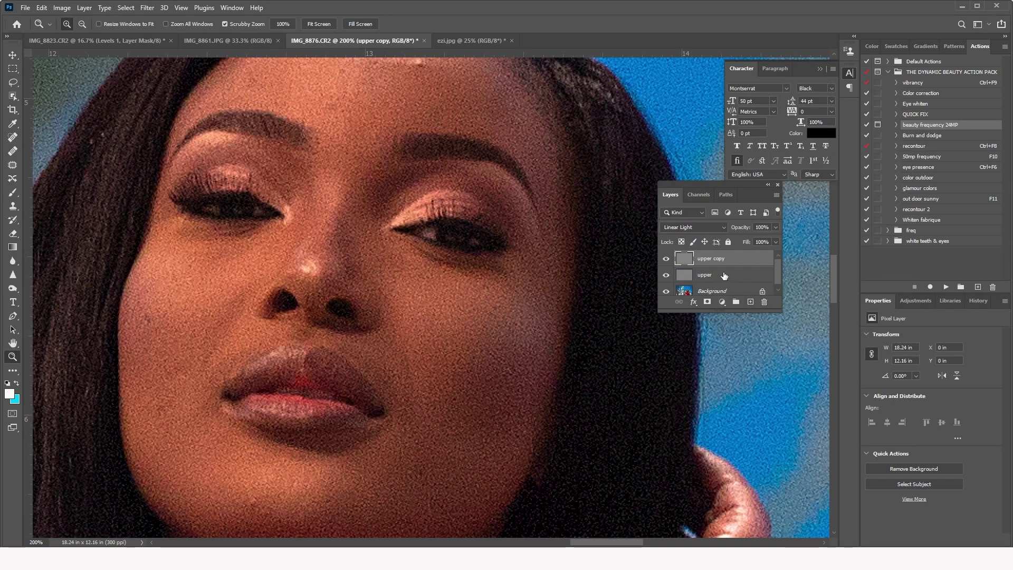
shift+click(743, 273)
drag(745, 257, 737, 303)
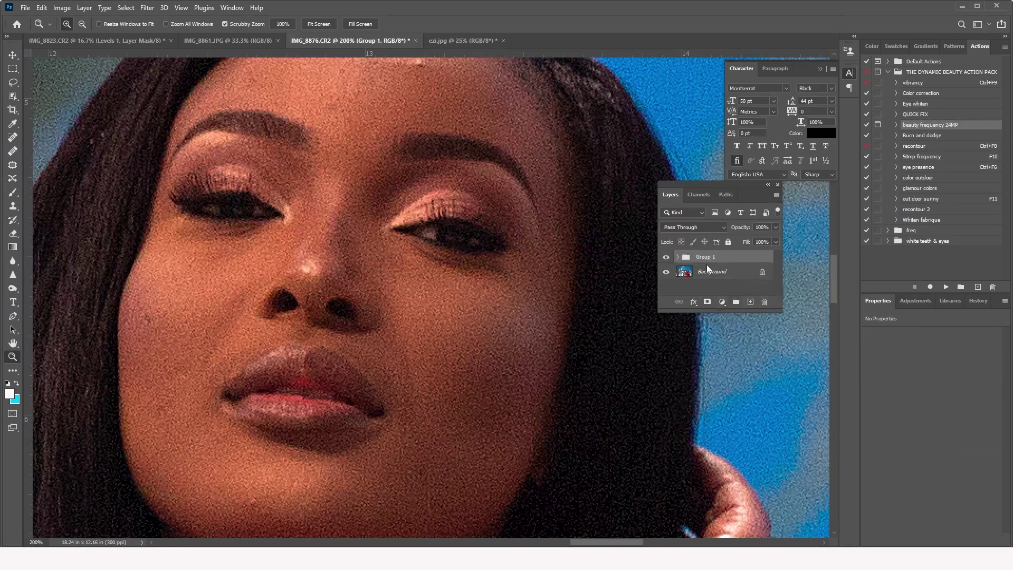
Step: Rename the group as "sharpen" and add a black layer mask that hides its effect
double_click(706, 256)
text(sharpen)
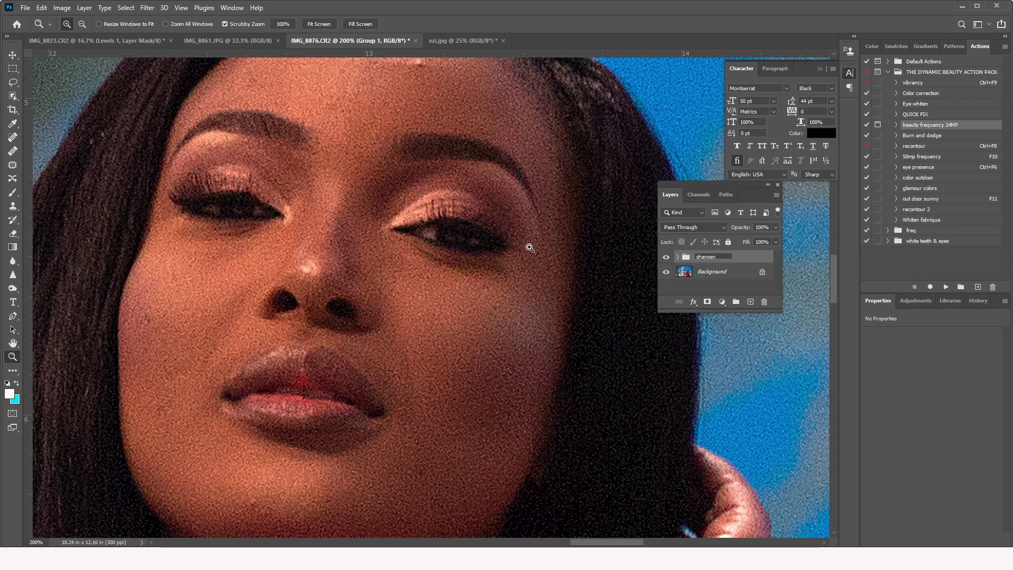
click(745, 260)
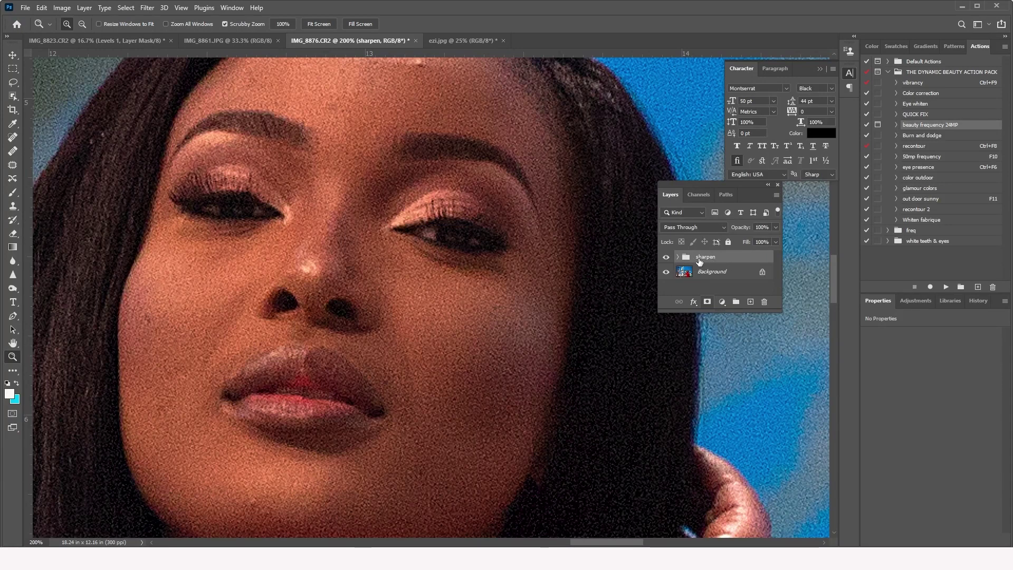
click(708, 302)
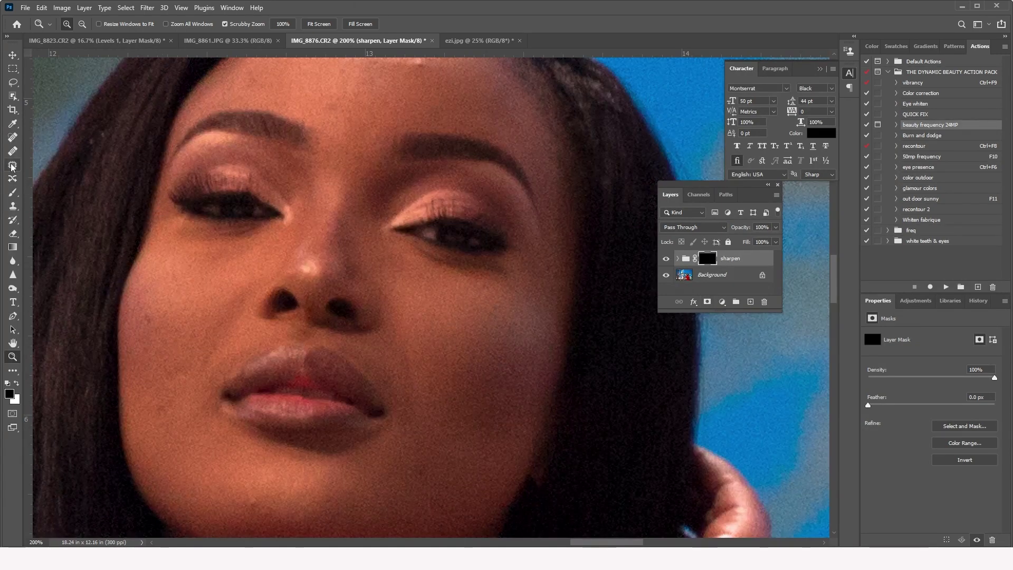
Step: Paint the sharpening in around the viewer's right eye and cheek on the mask, using a white 174 px Soft Round brush
click(13, 192)
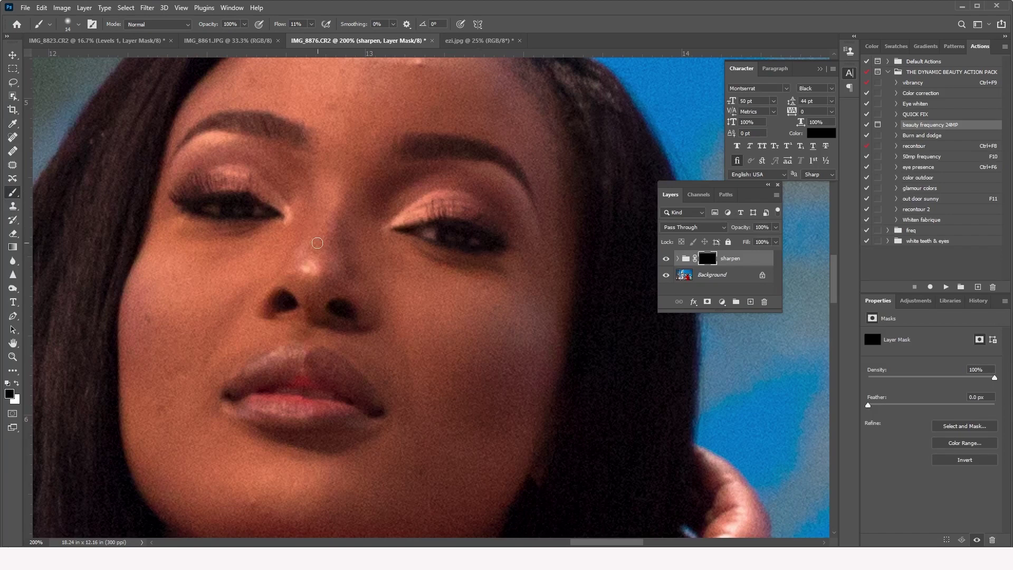
click(16, 383)
right_click(314, 223)
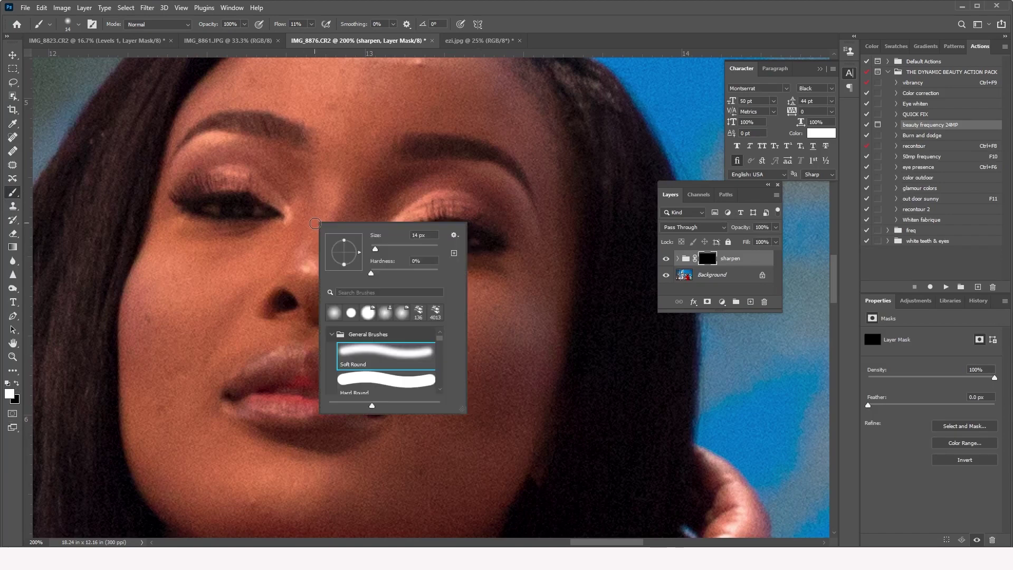
click(417, 250)
key(Return)
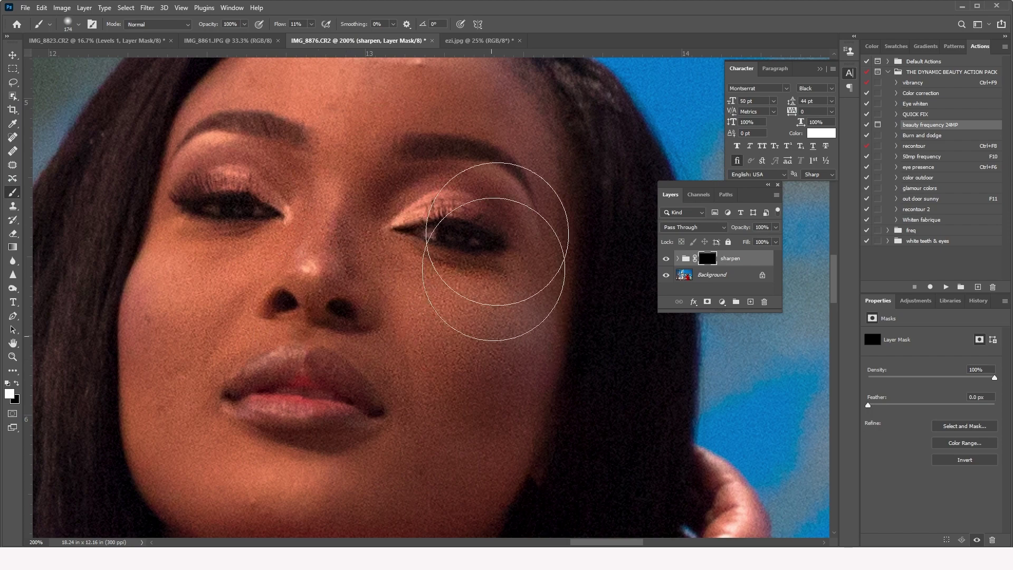
mouse_move(496, 234)
mouse_down()
mouse_move(464, 237)
mouse_move(475, 267)
mouse_up()
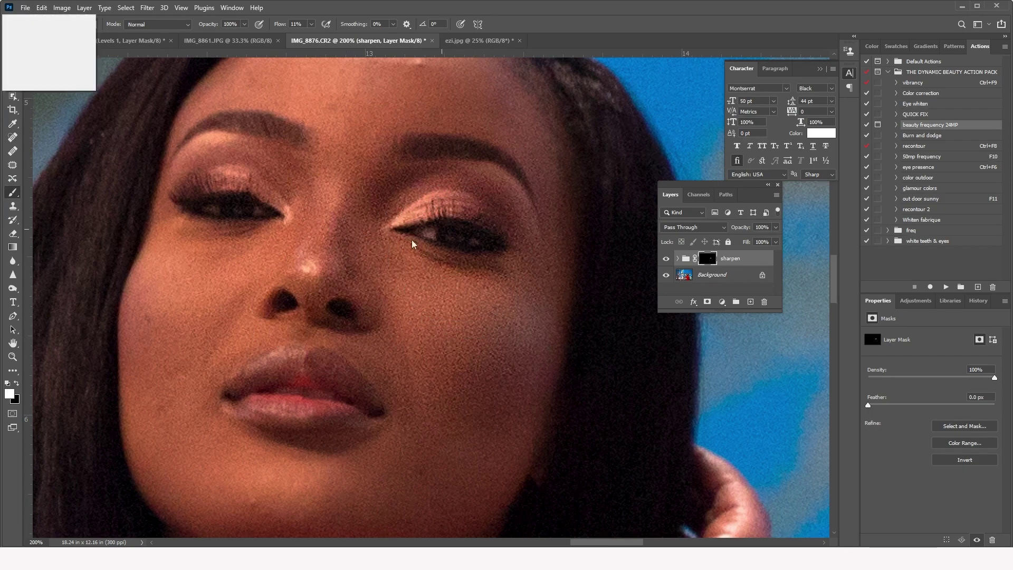
Step: Paint the sharpening in over the rest of the face on the mask, raising the brush flow to 100%
click(12, 357)
alt+click(456, 240)
alt+click(457, 240)
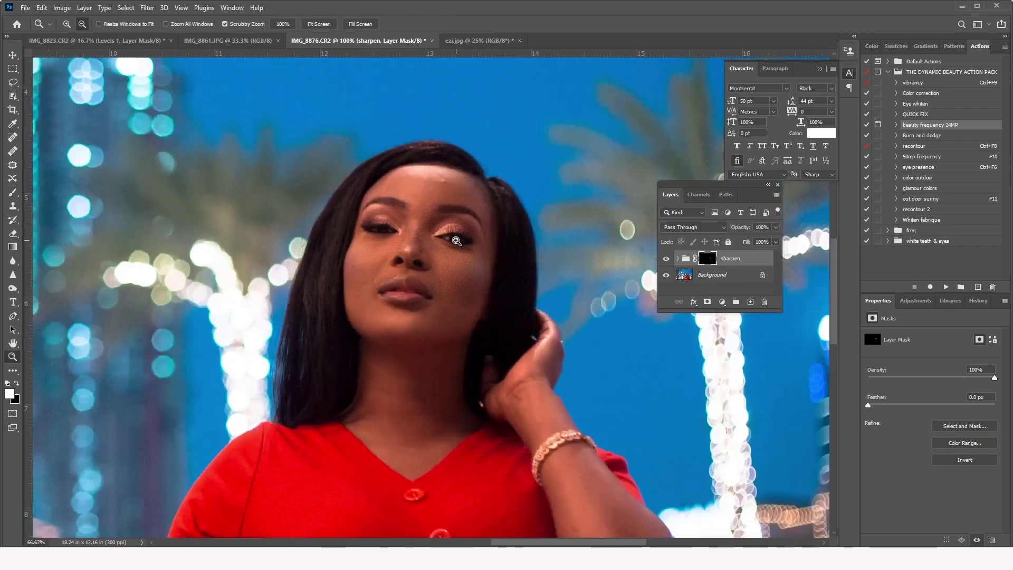
click(13, 193)
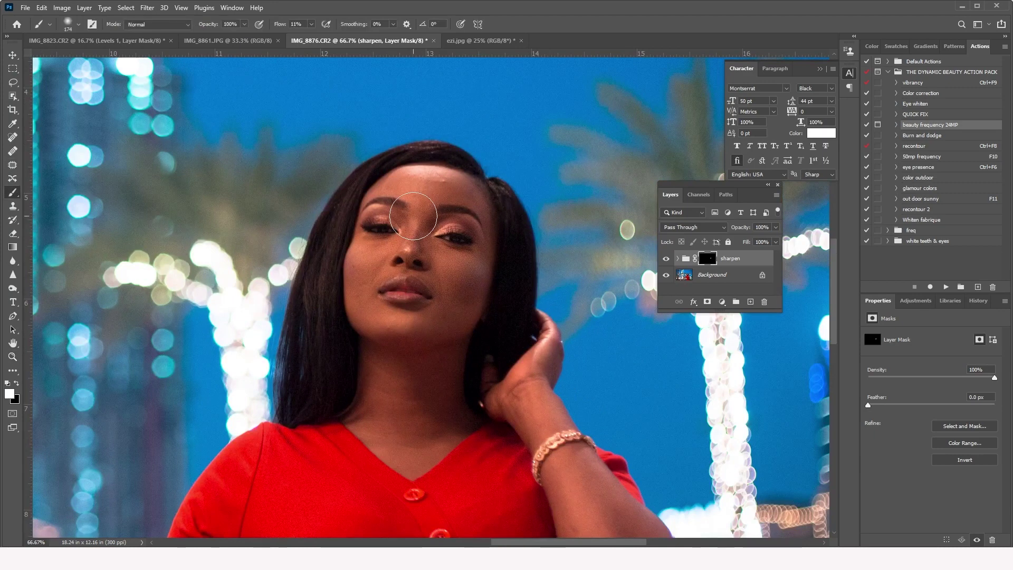
mouse_move(400, 222)
mouse_down()
mouse_move(359, 327)
mouse_move(367, 267)
mouse_move(377, 282)
mouse_up()
drag(311, 24, 354, 36)
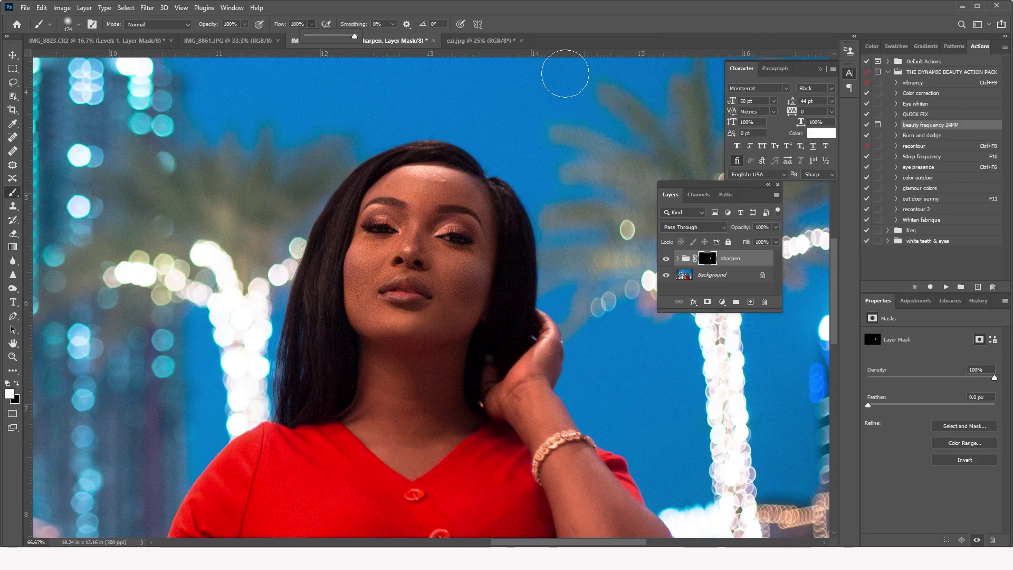
mouse_move(459, 205)
mouse_down()
mouse_move(411, 184)
mouse_move(363, 305)
mouse_move(373, 231)
mouse_move(368, 342)
mouse_move(366, 256)
mouse_move(337, 396)
mouse_move(347, 269)
mouse_move(393, 193)
mouse_move(429, 242)
mouse_move(439, 231)
mouse_move(473, 267)
mouse_move(459, 377)
mouse_move(502, 416)
mouse_move(534, 339)
mouse_move(527, 397)
mouse_move(424, 199)
mouse_move(391, 198)
mouse_move(455, 186)
mouse_move(373, 198)
mouse_move(296, 384)
mouse_move(390, 410)
mouse_move(376, 430)
mouse_move(389, 442)
mouse_move(449, 453)
mouse_move(406, 453)
mouse_move(360, 414)
mouse_move(434, 222)
mouse_move(448, 226)
mouse_move(433, 195)
mouse_move(461, 253)
mouse_move(478, 256)
mouse_move(473, 230)
mouse_move(378, 300)
mouse_move(386, 260)
mouse_move(366, 310)
mouse_move(481, 400)
mouse_move(495, 321)
mouse_move(476, 183)
mouse_move(434, 179)
mouse_move(357, 213)
mouse_move(323, 347)
mouse_move(446, 286)
mouse_up()
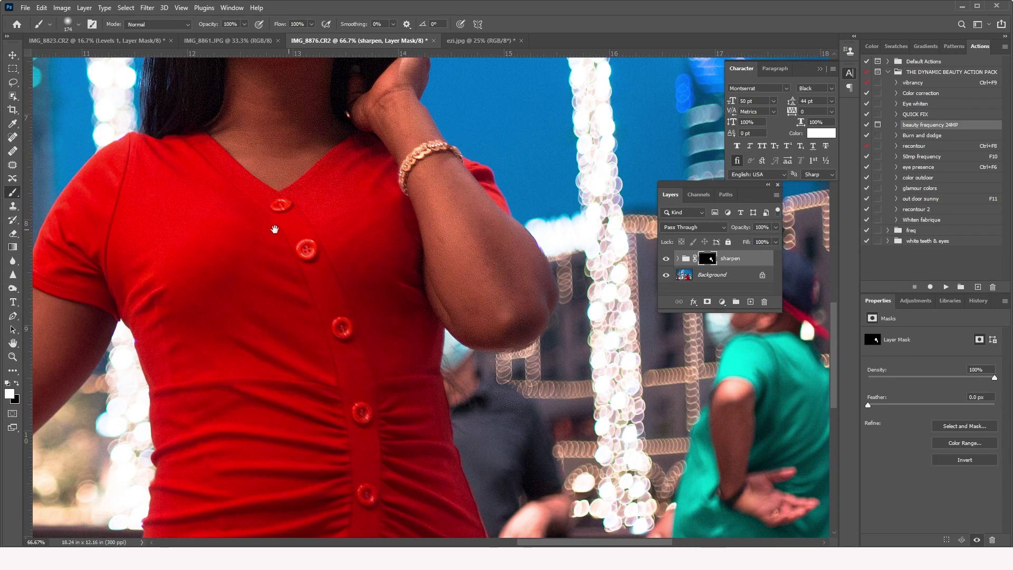
Step: Paint the sharpening in over the woman's arms and red dress on the sharpen group's mask
drag(274, 228, 464, 163)
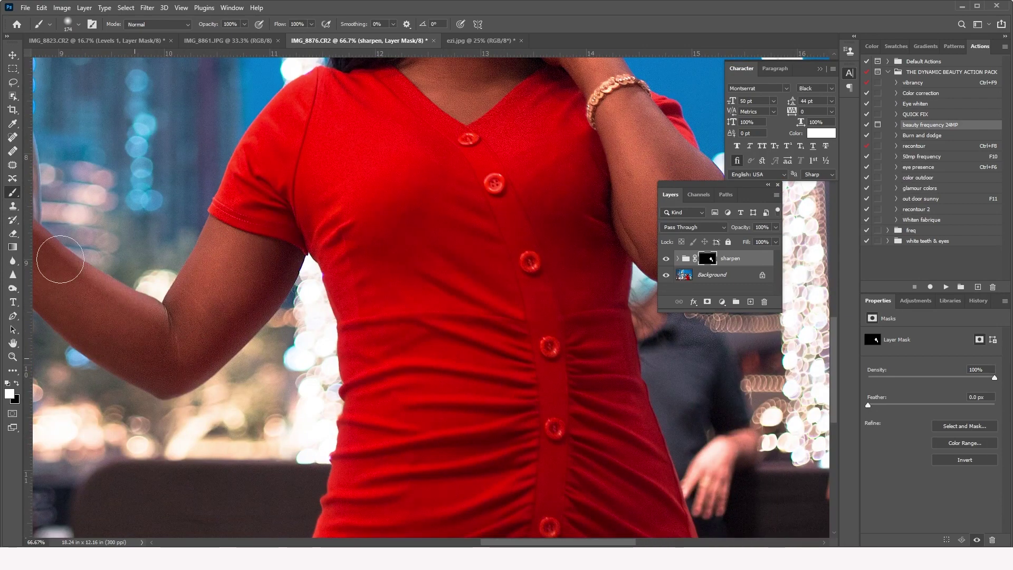
drag(144, 299, 269, 292)
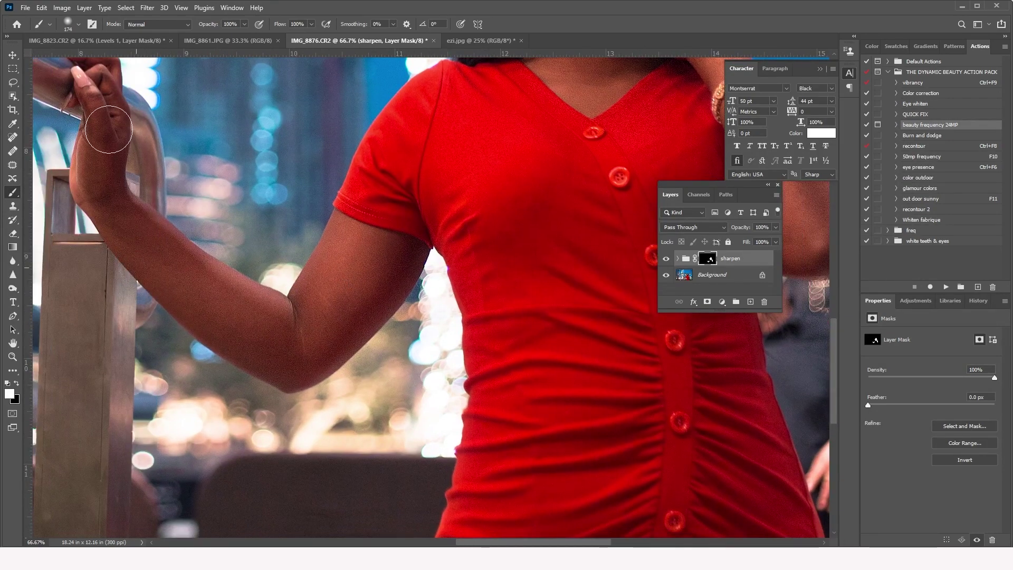
drag(358, 233, 382, 336)
mouse_move(394, 464)
mouse_down()
mouse_move(353, 282)
mouse_move(390, 389)
mouse_up()
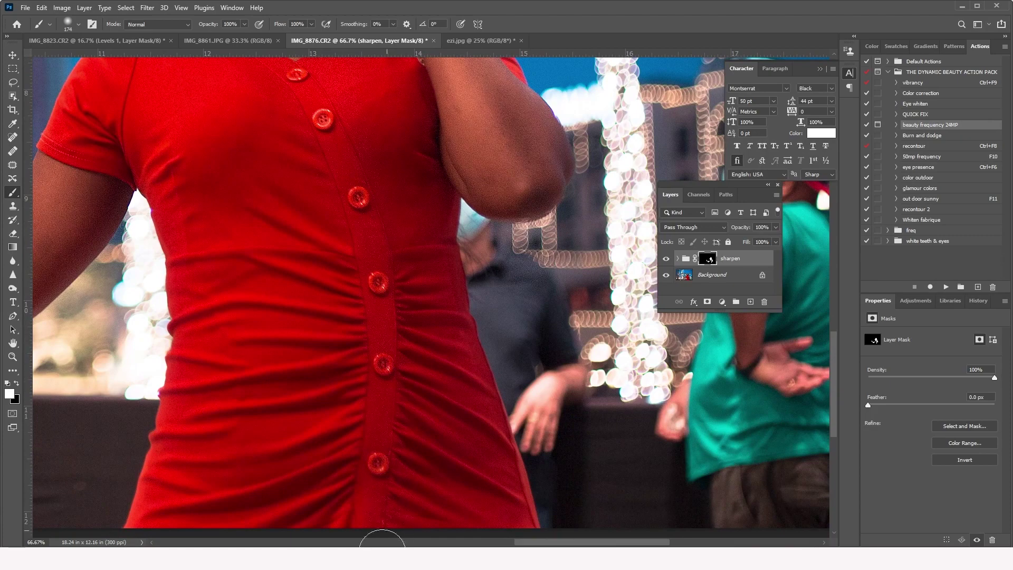
drag(372, 304, 398, 404)
drag(362, 360, 378, 418)
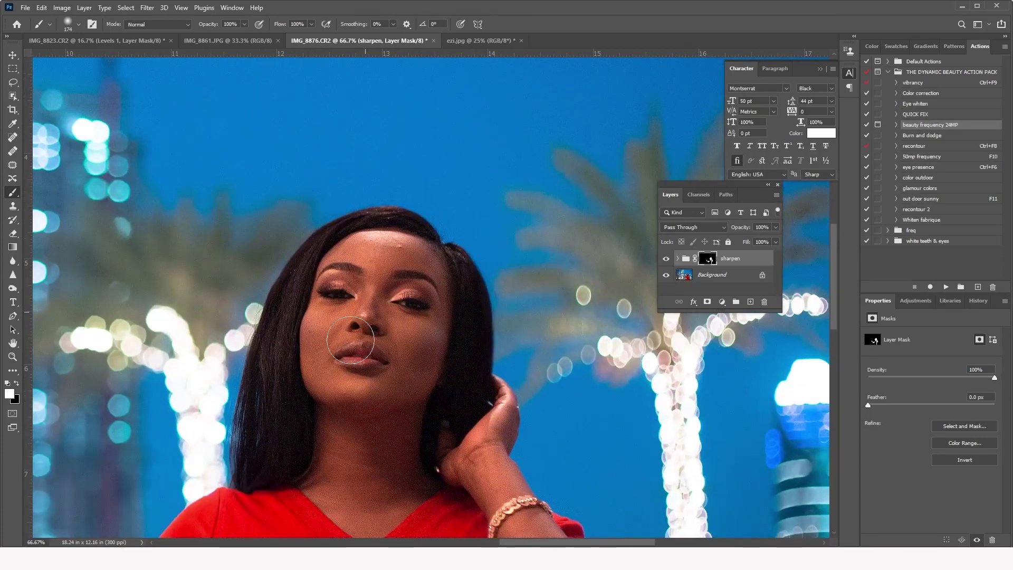
scroll(343, 502, down, 5)
scroll(305, 479, down, 3)
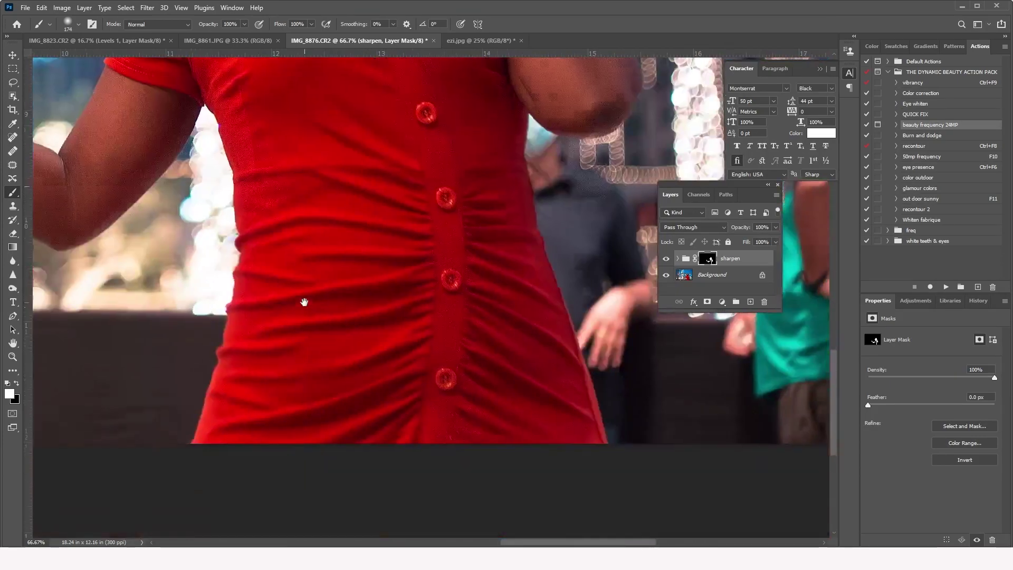
scroll(429, 423, up, 5)
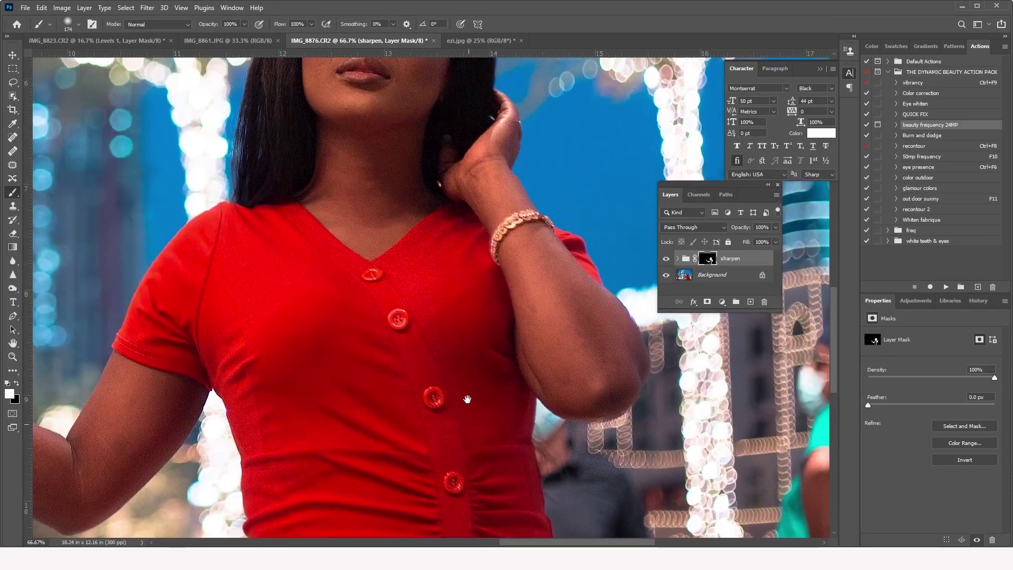
scroll(550, 364, up, 5)
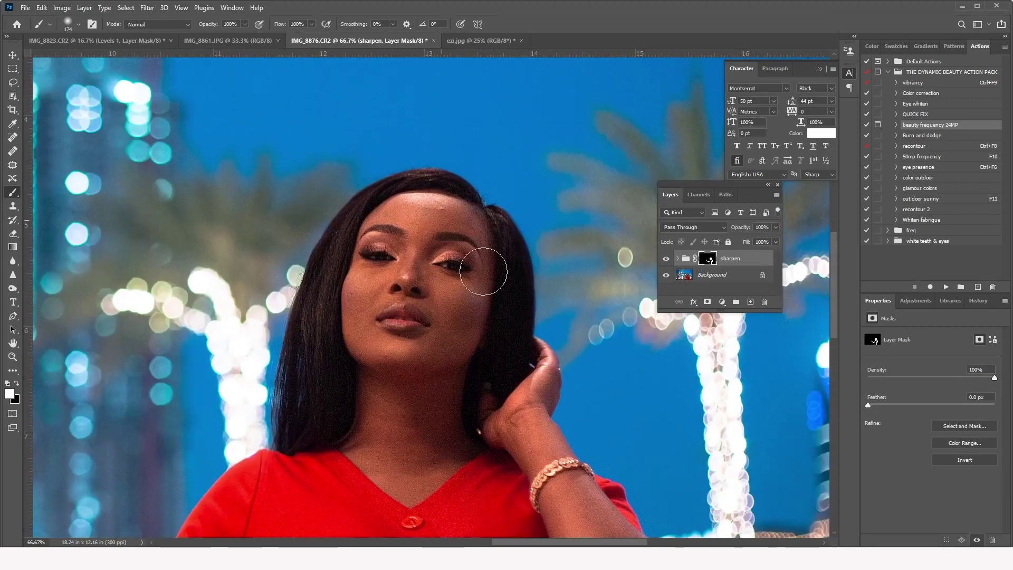